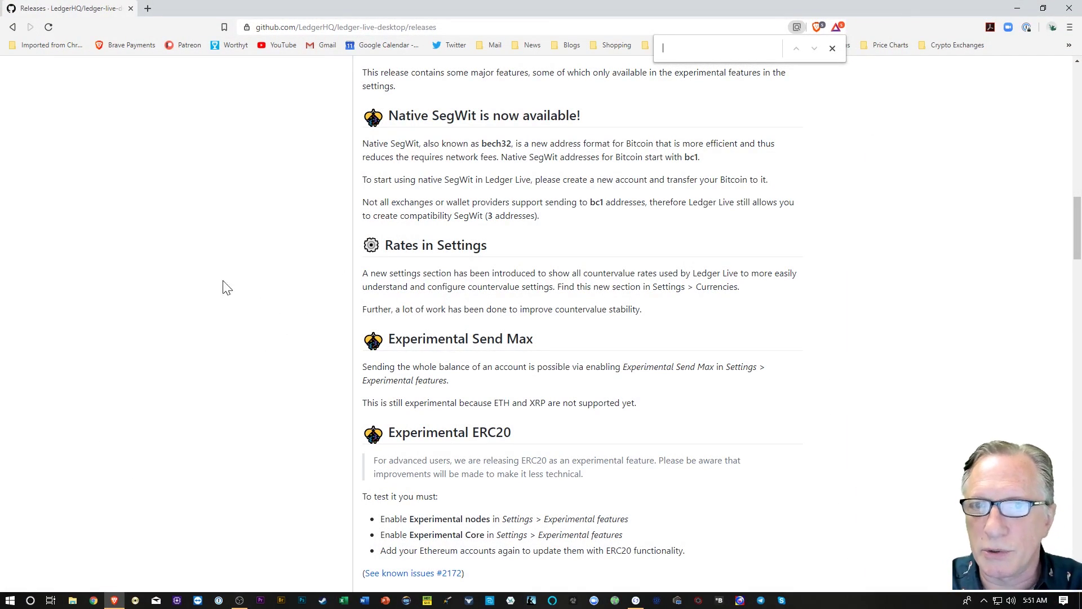
Step: Review the Ledger Live 1.12.0 and 1.11.0 release notes on Send max, native SegWit, countervalue rates and experimental ERC20
click(833, 48)
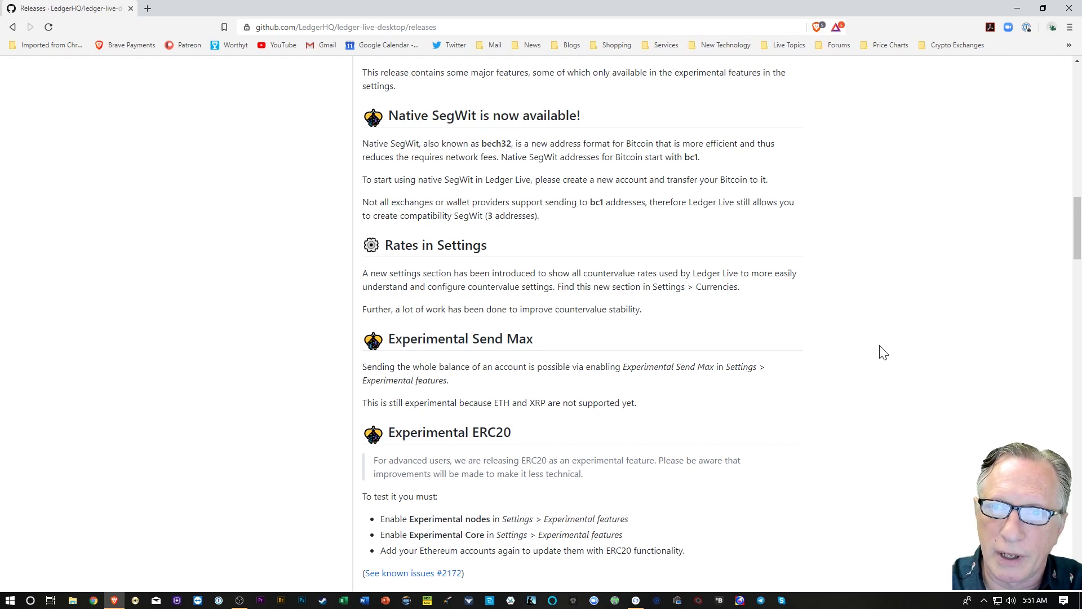
scroll(883, 353, up, 3)
scroll(891, 361, up, 7)
scroll(899, 364, up, 6)
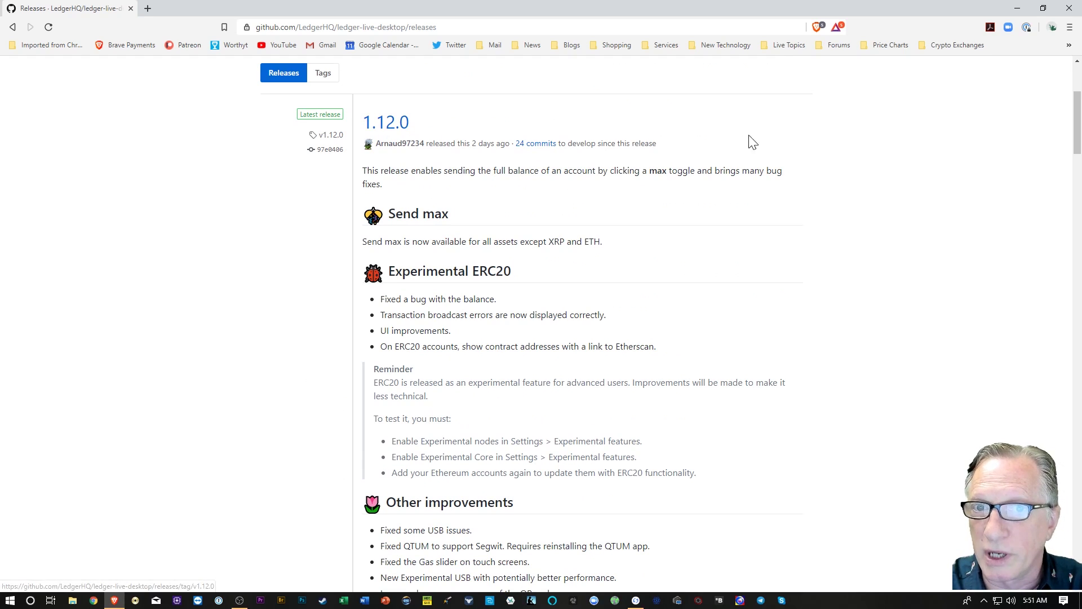
scroll(884, 316, down, 12)
scroll(917, 339, down, 1)
scroll(920, 304, down, 1)
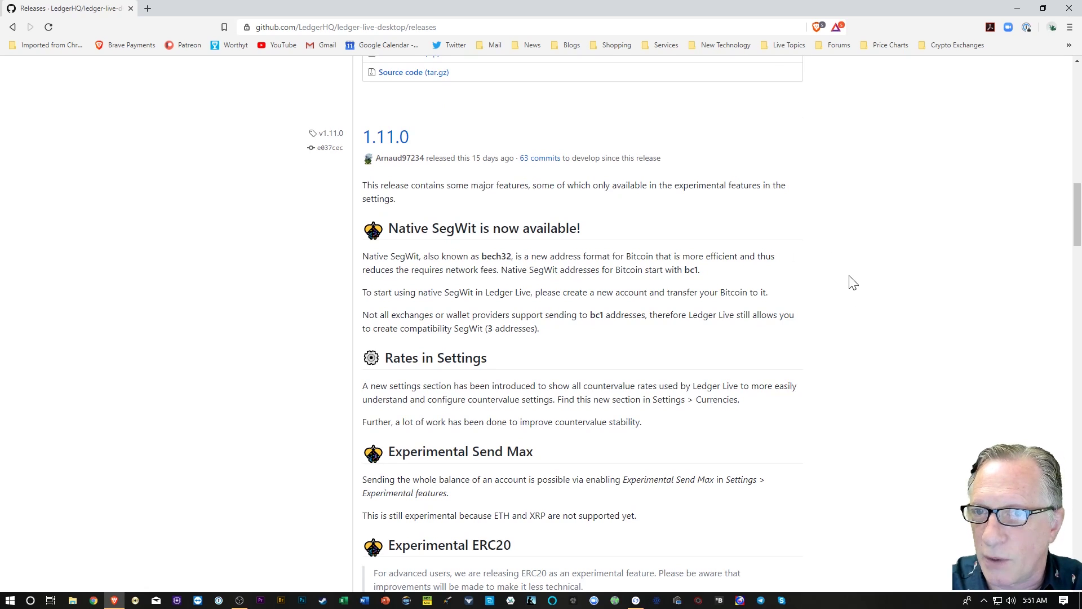
scroll(871, 312, down, 1)
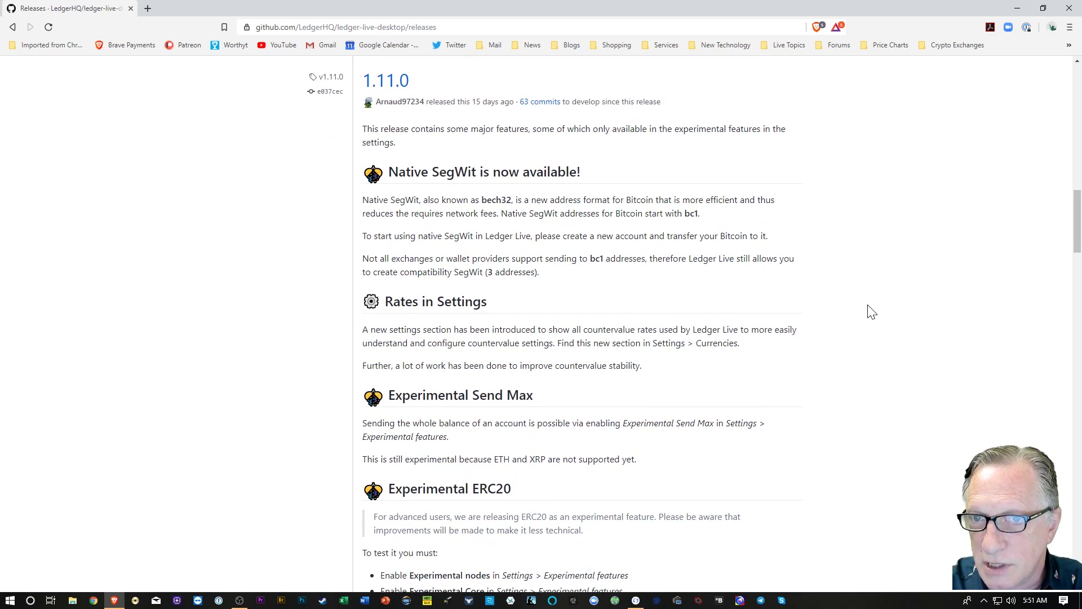
scroll(871, 311, down, 1)
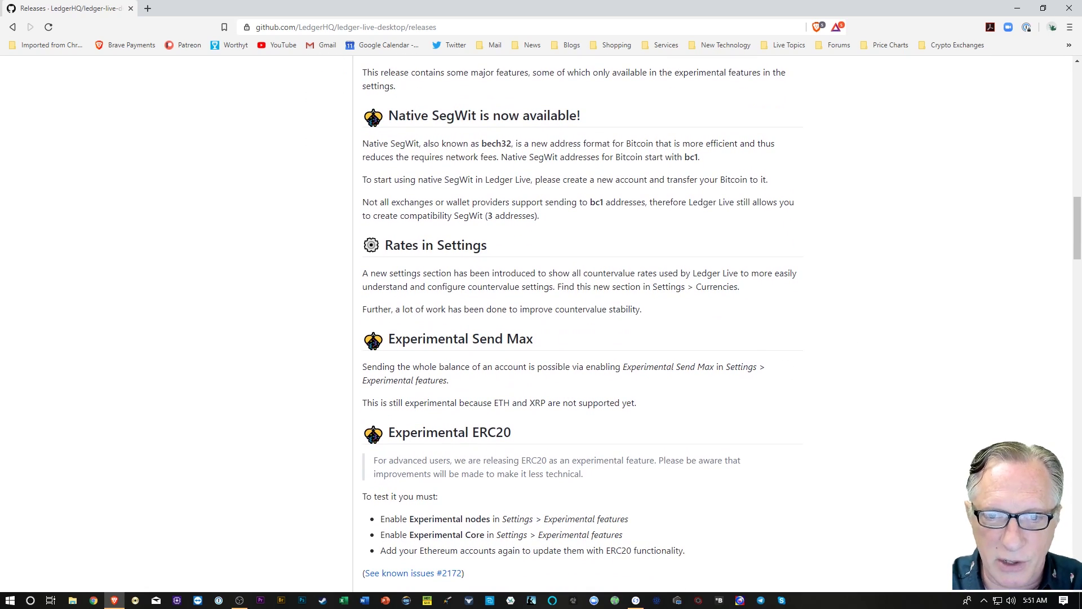
scroll(812, 415, down, 2)
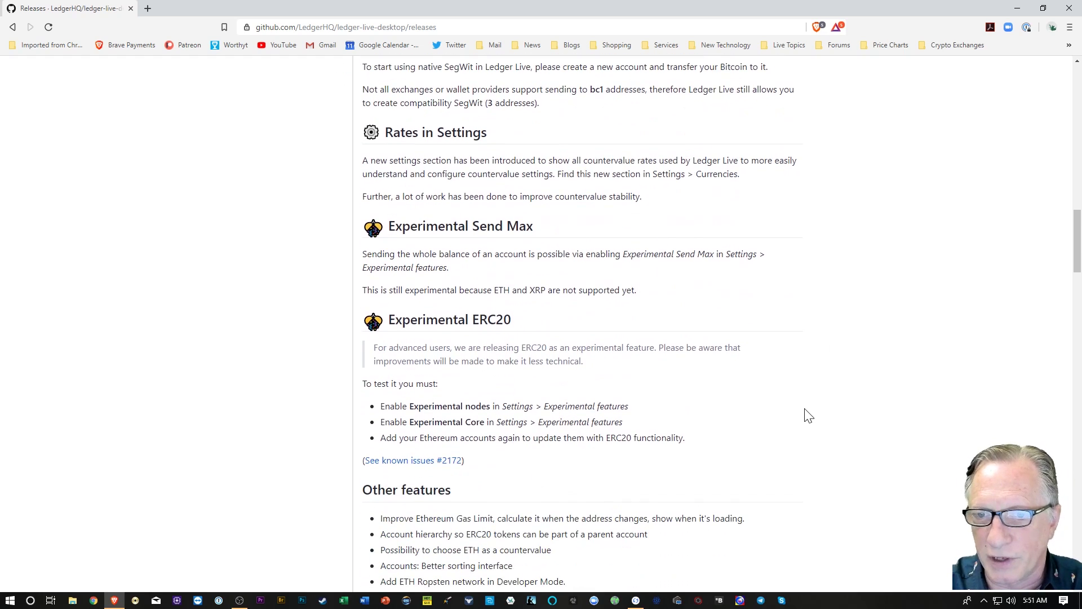
scroll(808, 416, down, 4)
scroll(879, 390, up, 4)
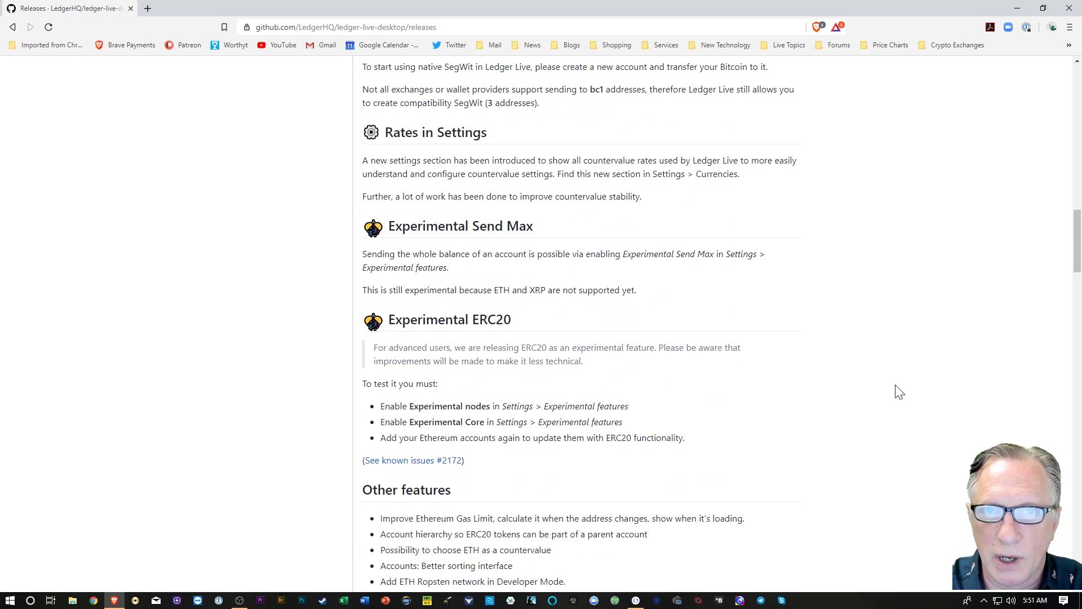
scroll(899, 391, up, 5)
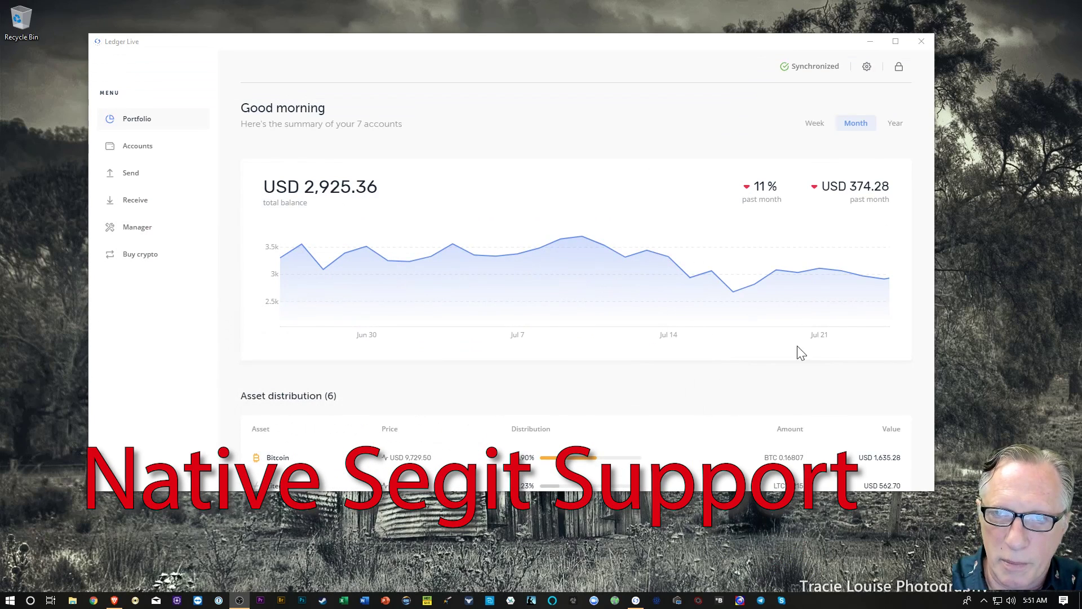
Step: Switch to Ledger Live and start adding a Bitcoin (BTC) account, continuing past the device check to the account selection
mouse_move(520, 51)
mouse_down()
mouse_move(556, 70)
mouse_move(519, 49)
mouse_up()
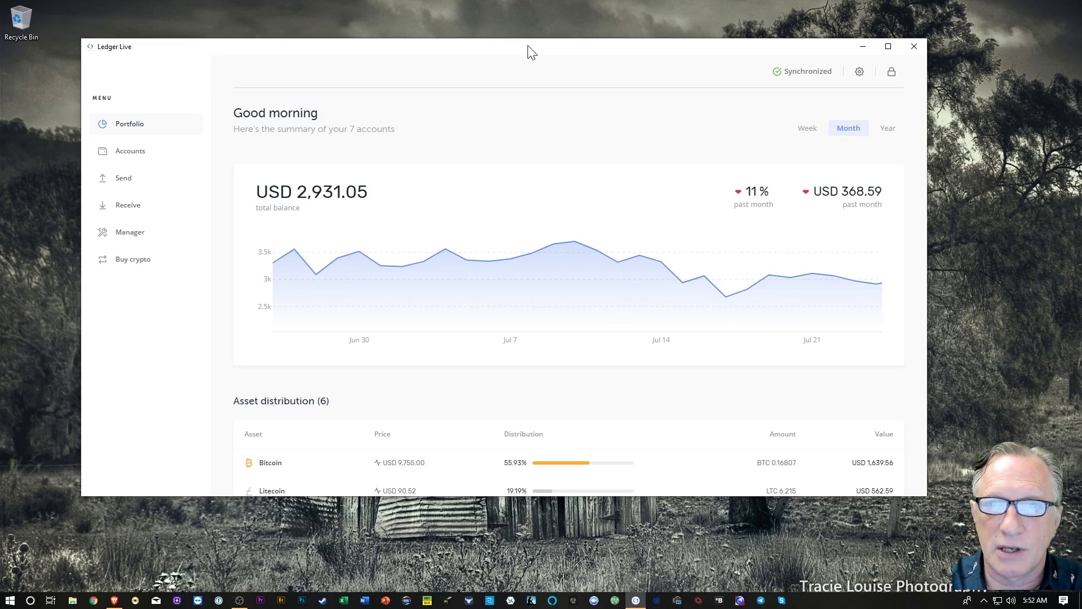
click(141, 159)
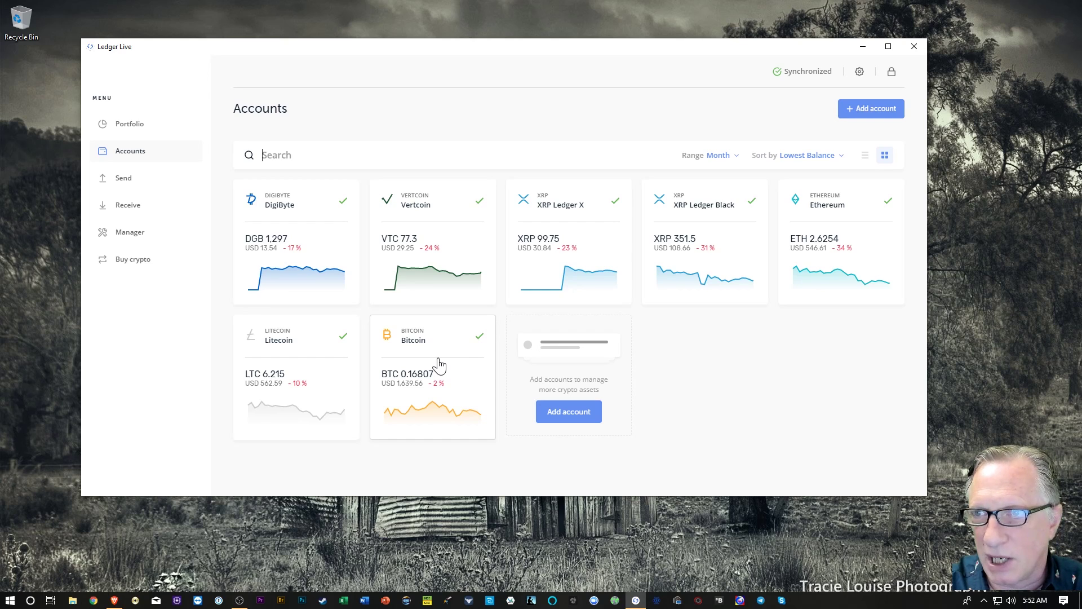
click(867, 110)
click(622, 290)
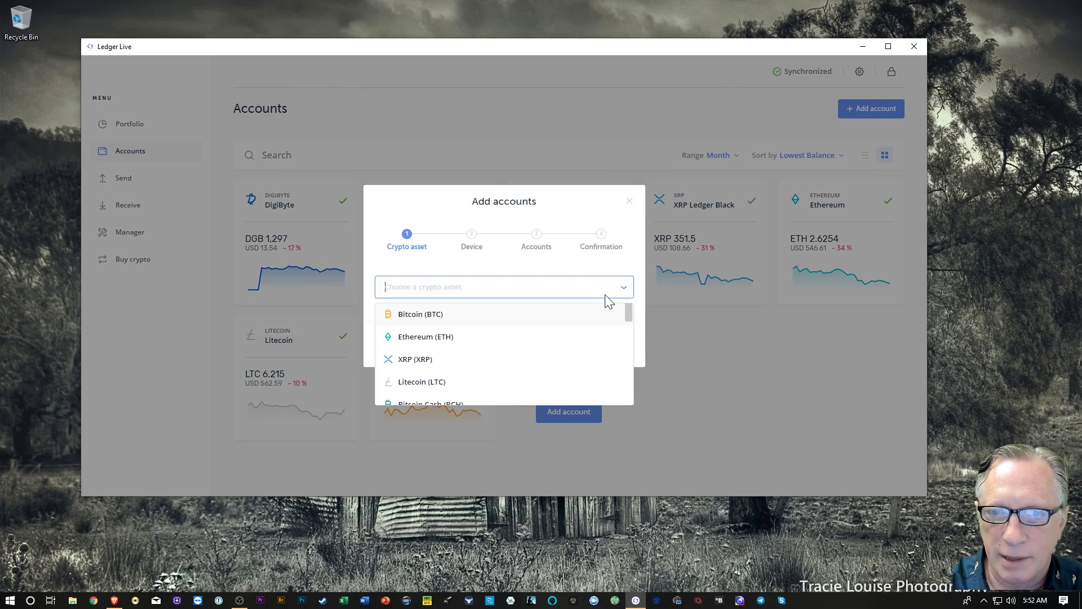
click(535, 317)
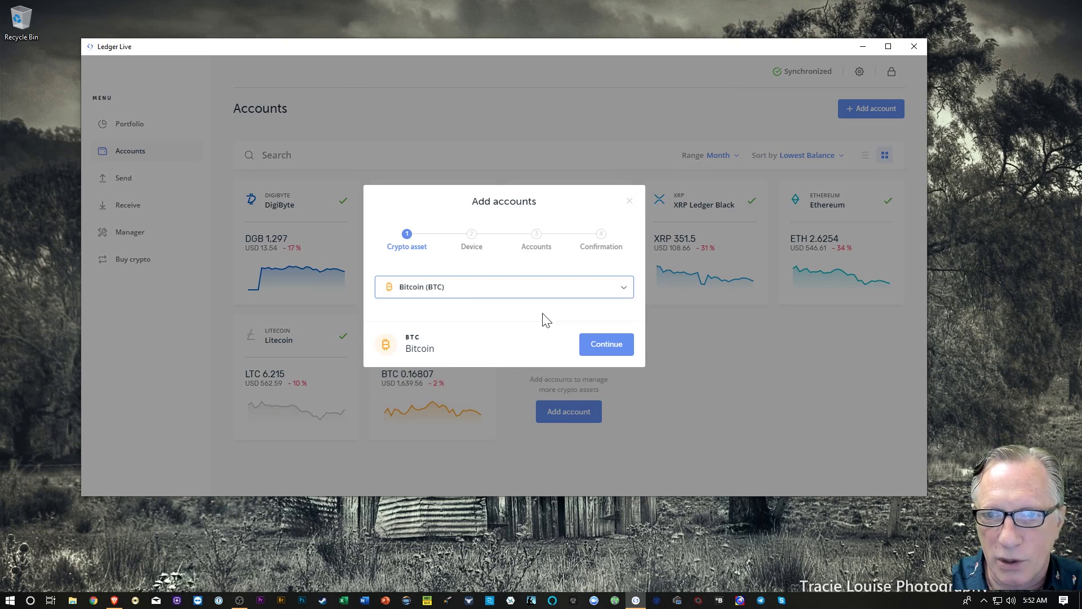
click(616, 347)
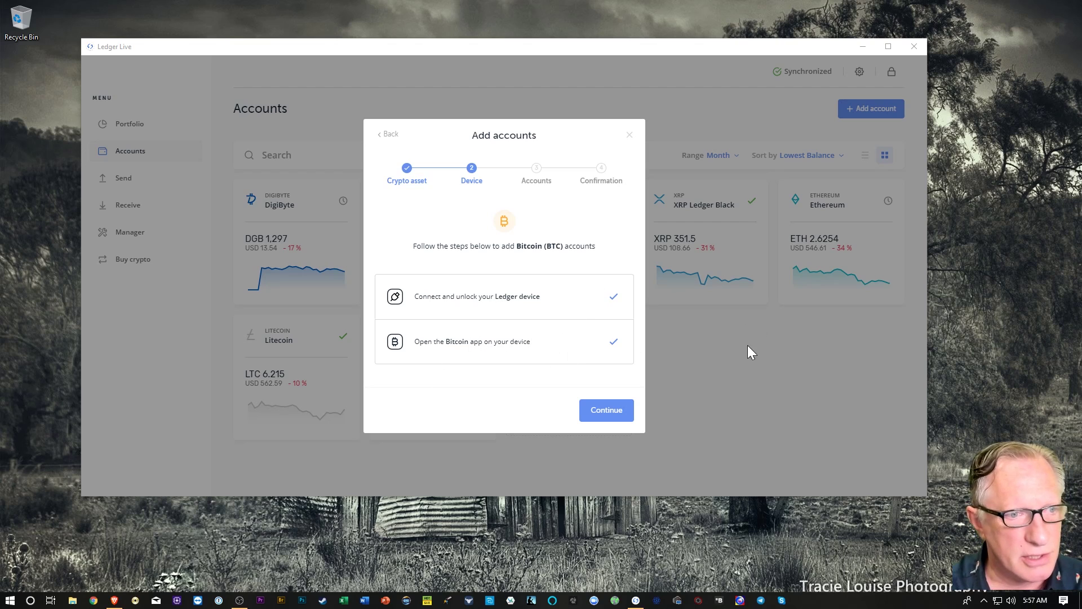
click(603, 409)
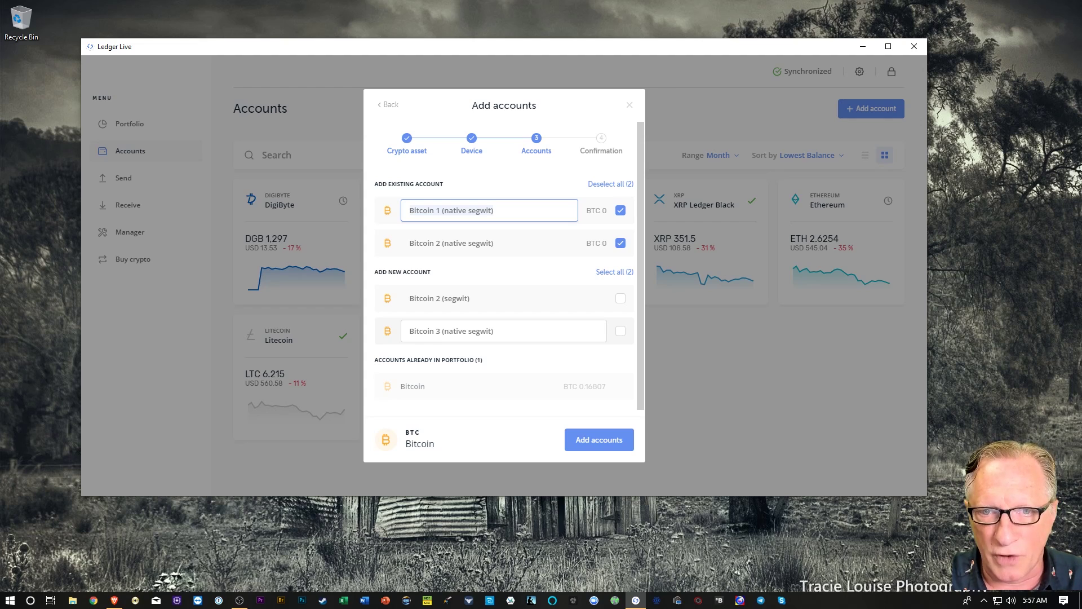
Step: Rename the new native segwit account as Bitcoin (native segwit), without a number
click(454, 333)
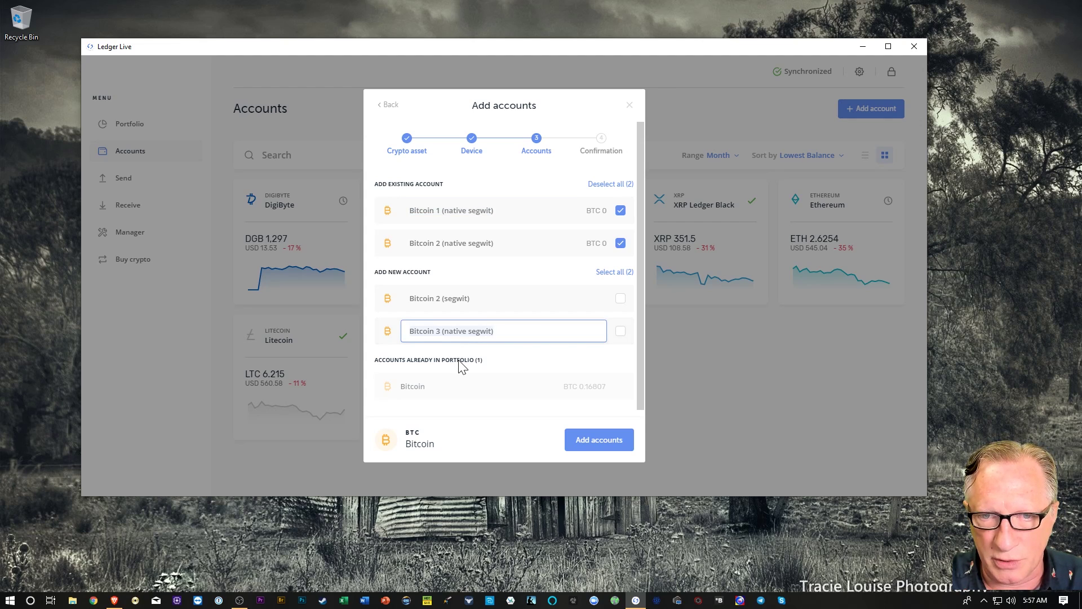
key(BackSpace)
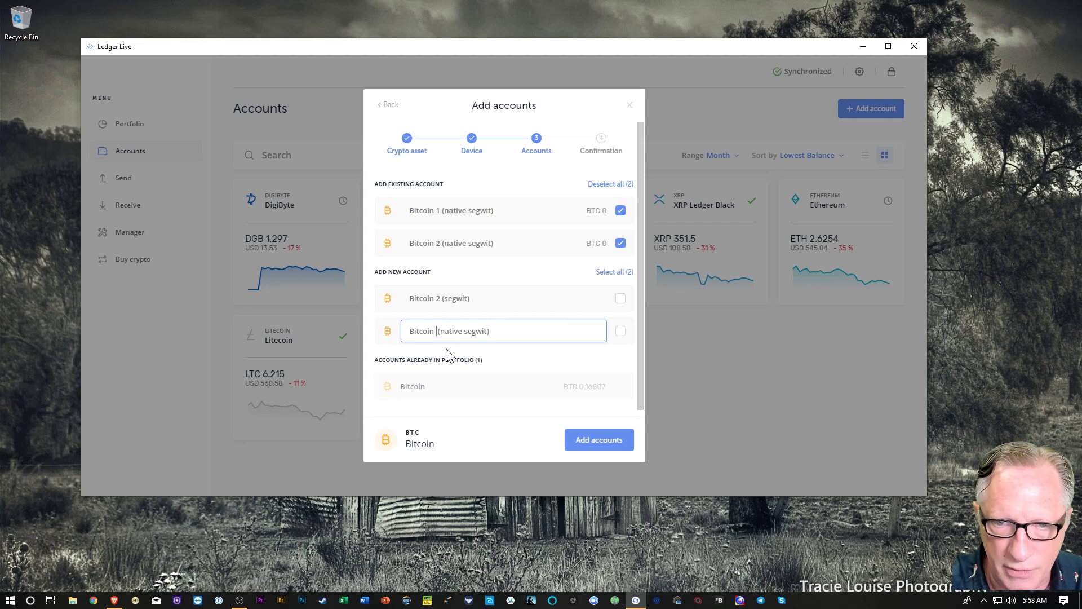
key(BackSpace)
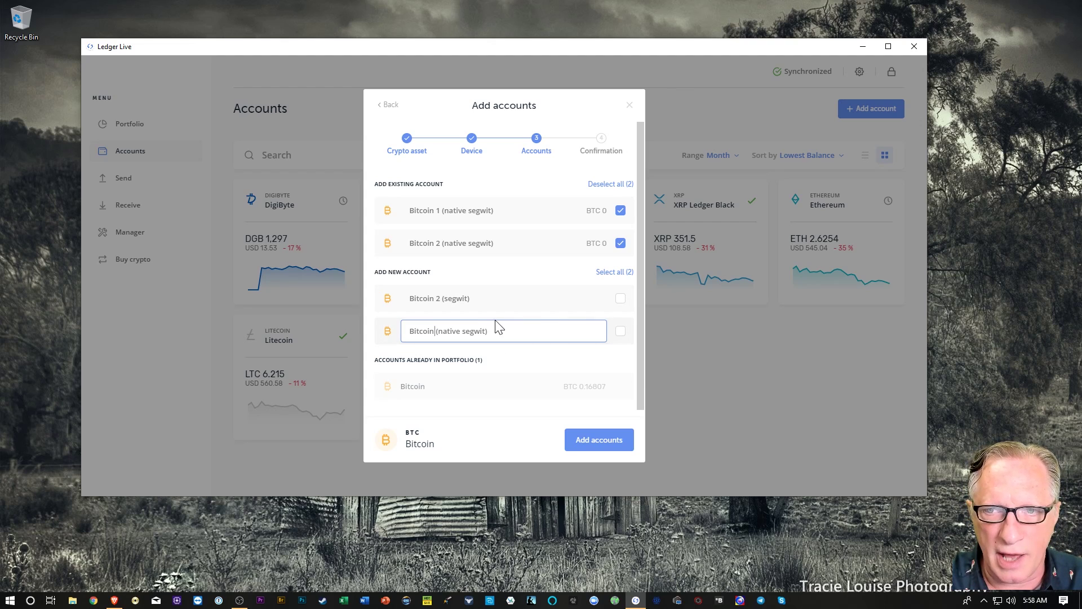
Step: Deselect both existing native segwit accounts, add only the new Bitcoin (native segwit) account, and close the wizard
click(620, 210)
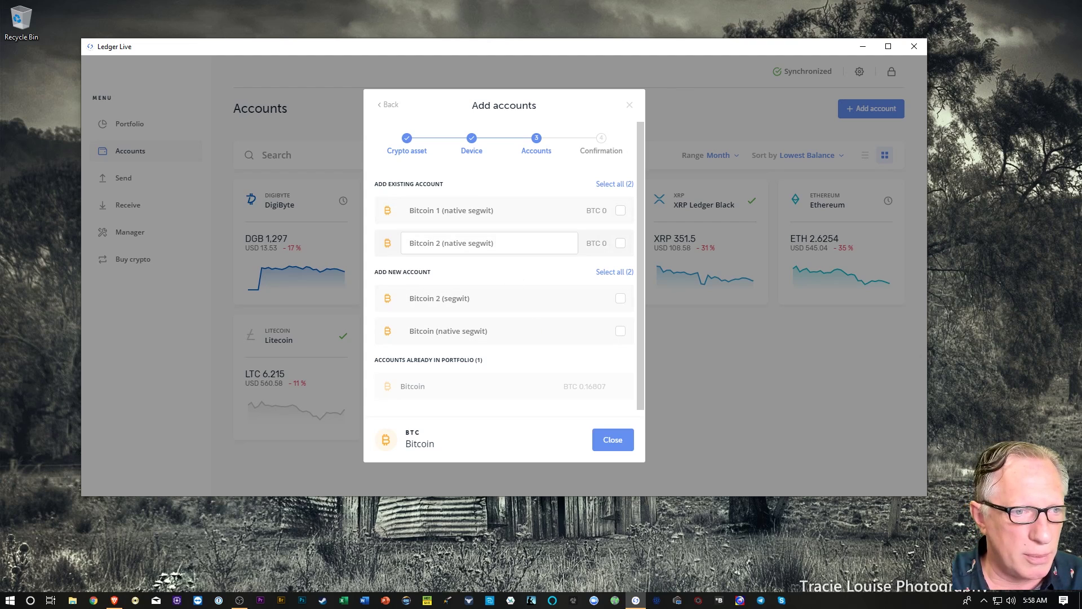
click(620, 331)
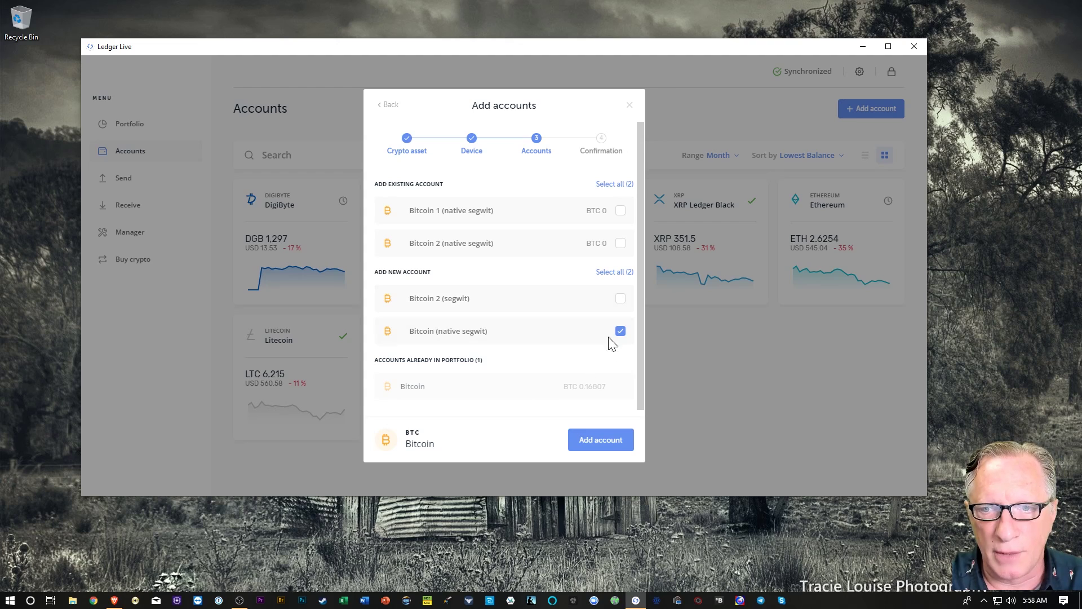
click(590, 440)
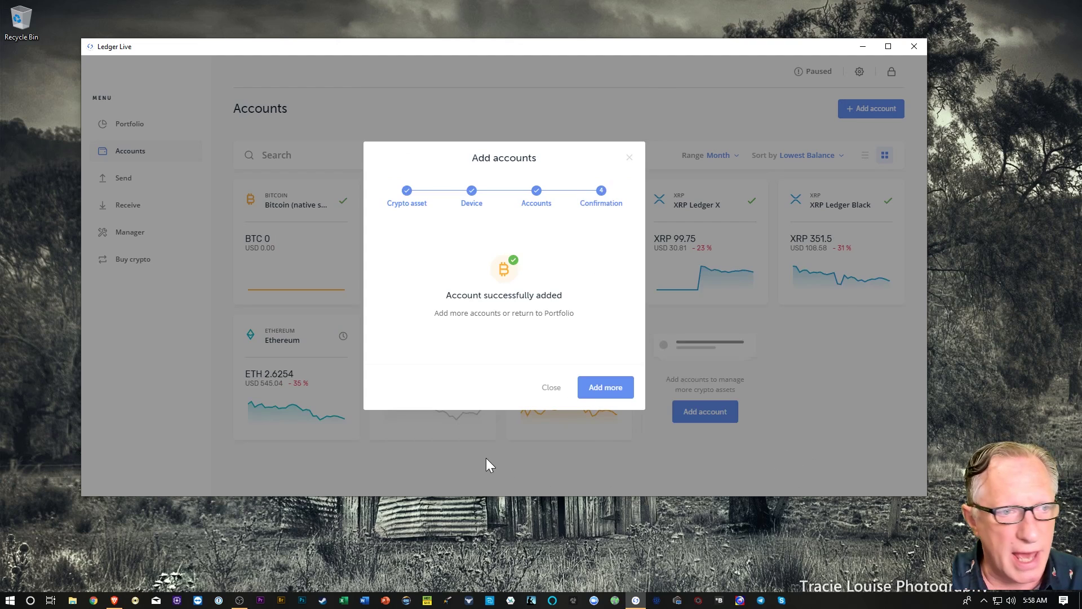
click(551, 392)
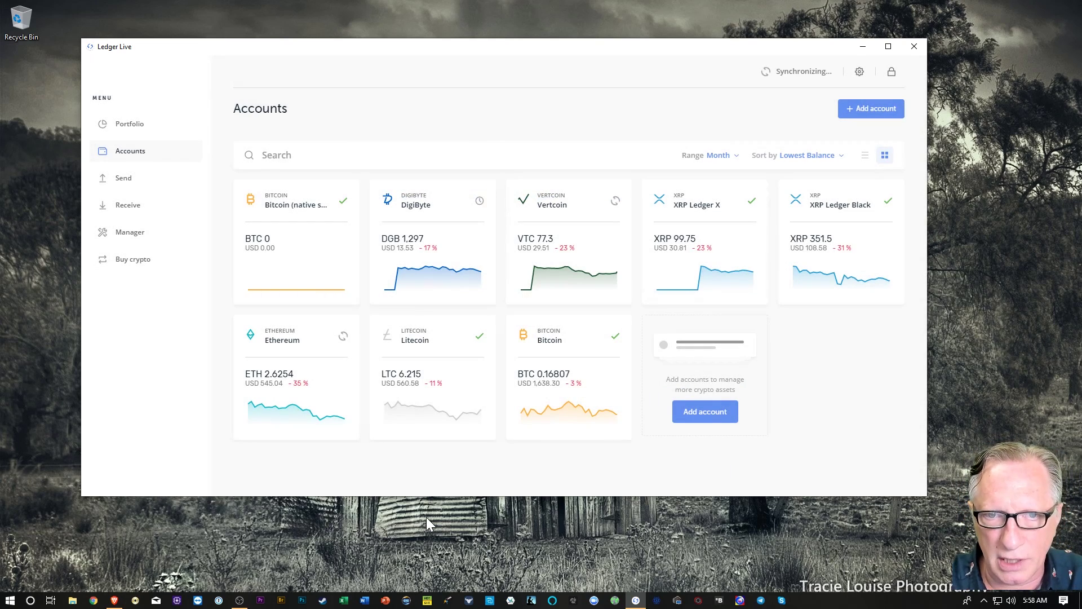
Step: Generate a receive address for the Bitcoin (native segwit) account, verify it on the device and copy it
click(290, 248)
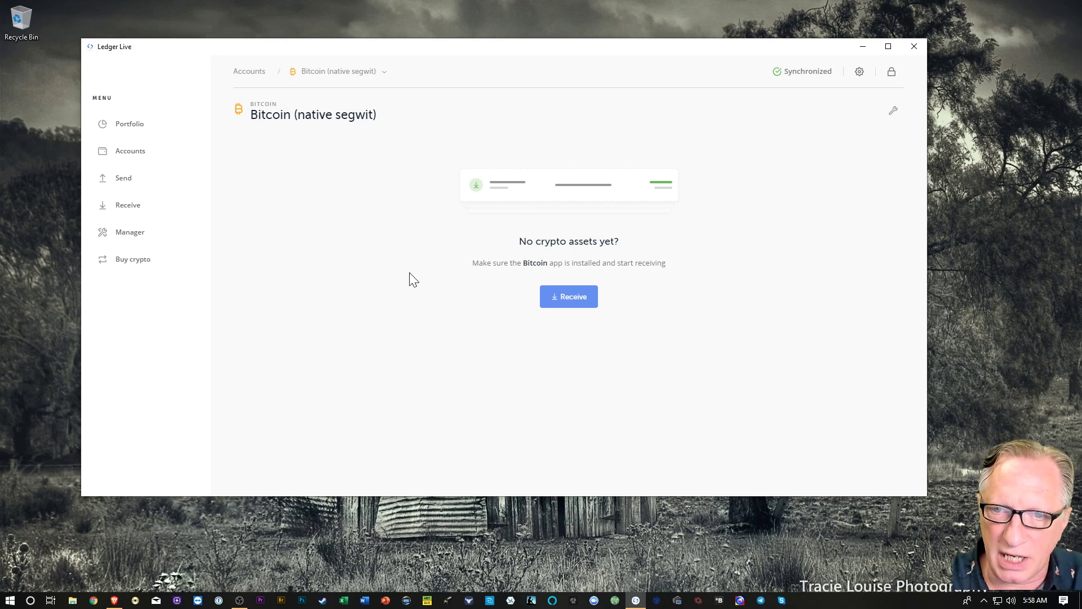
click(568, 296)
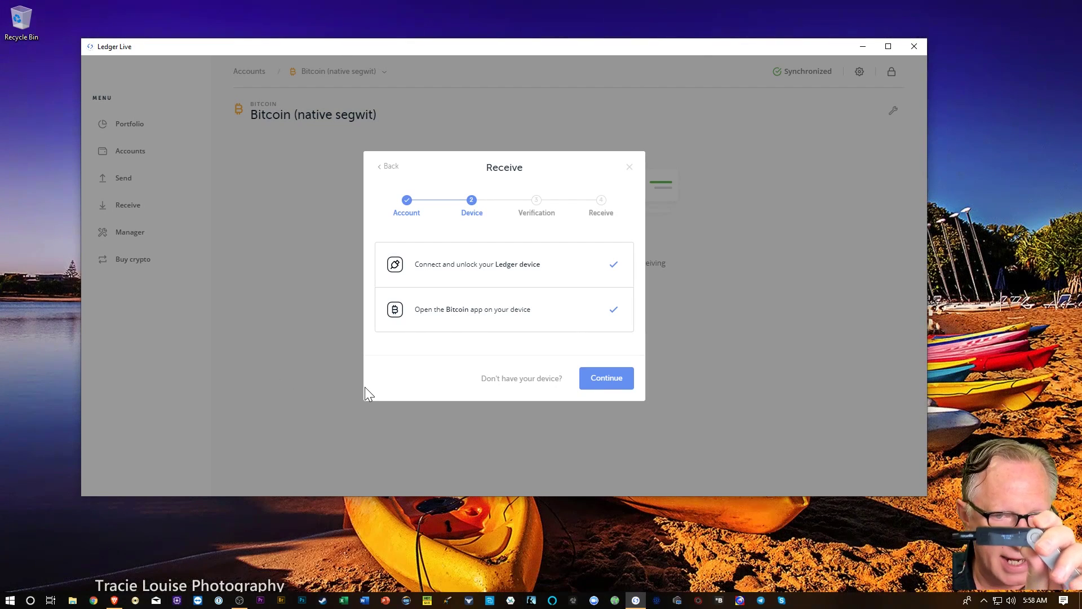
click(607, 380)
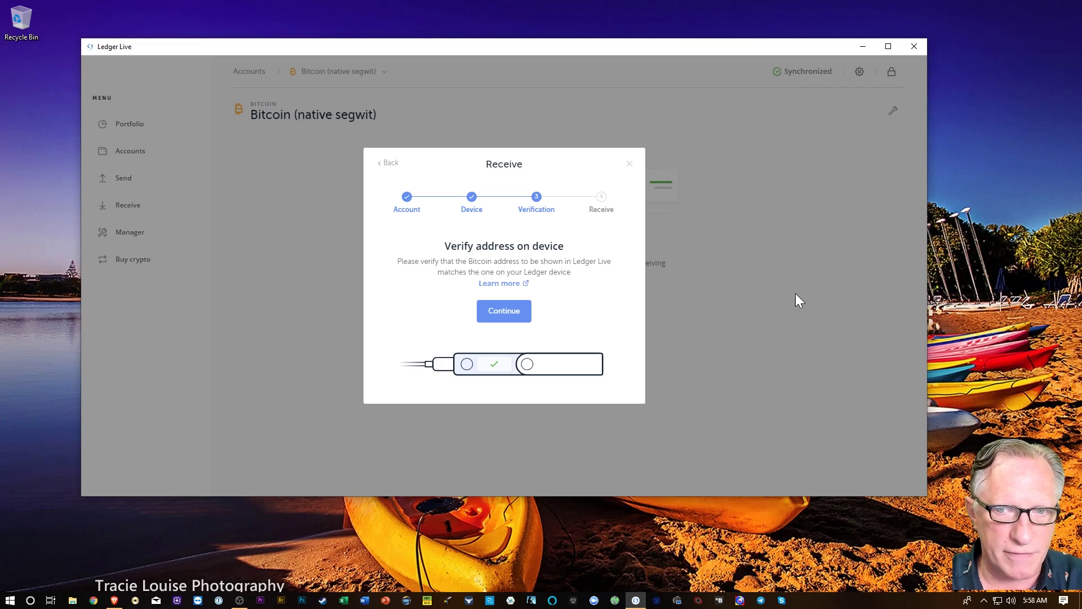
click(503, 312)
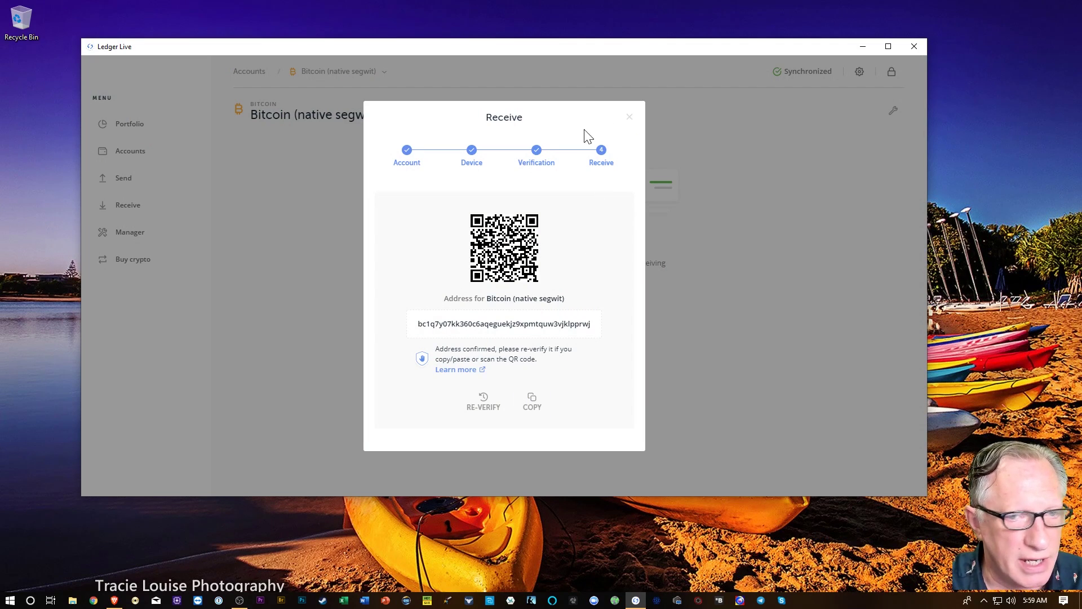
click(532, 401)
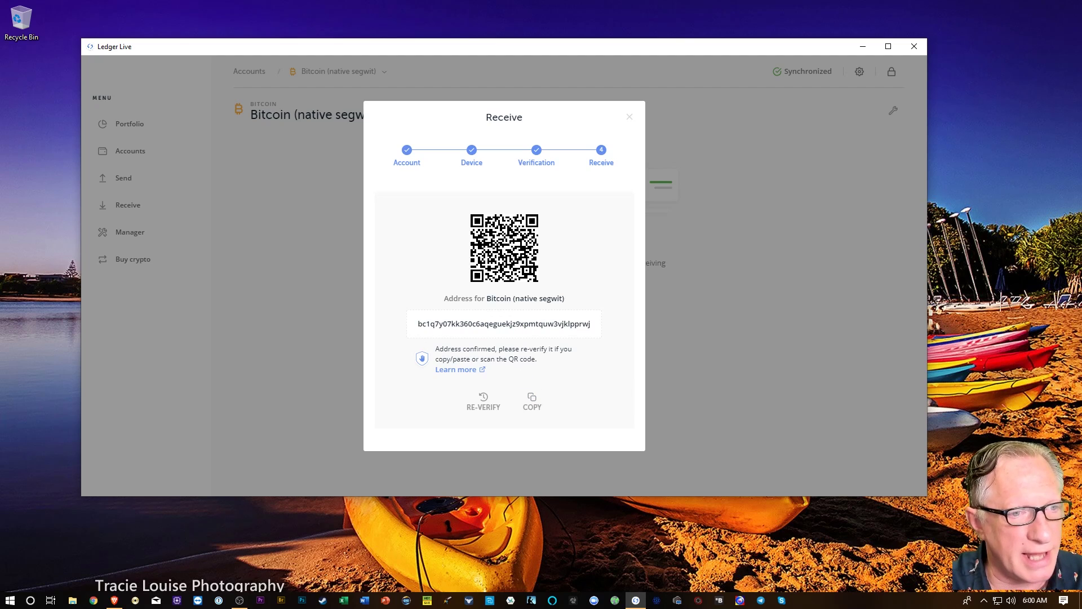
click(630, 118)
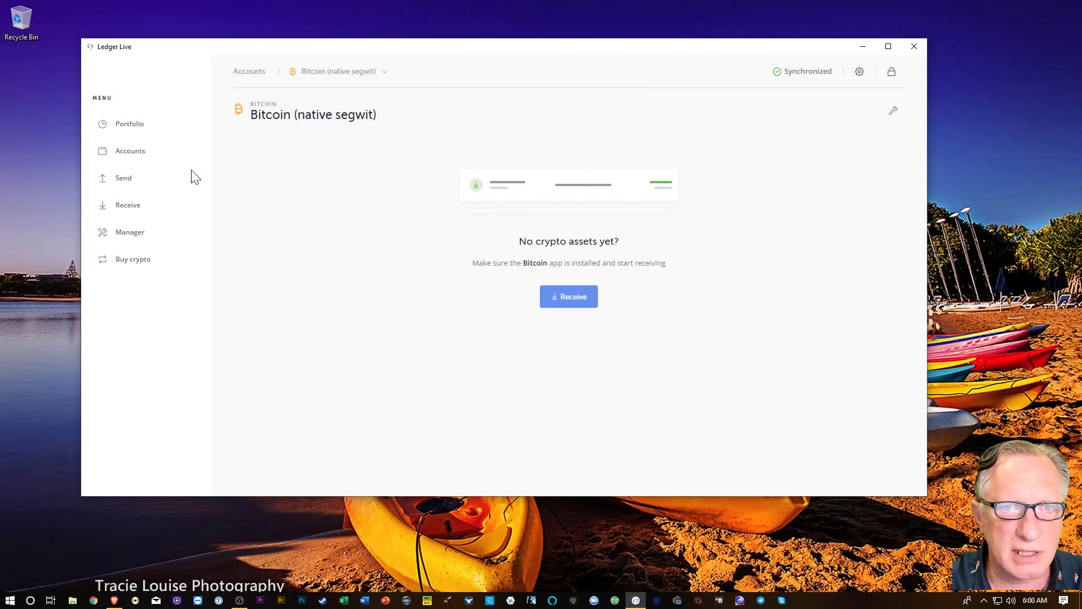
Step: Prepare a 0.005 BTC transfer from the original Bitcoin account to the copied native segwit address, with Standard network fees
click(126, 160)
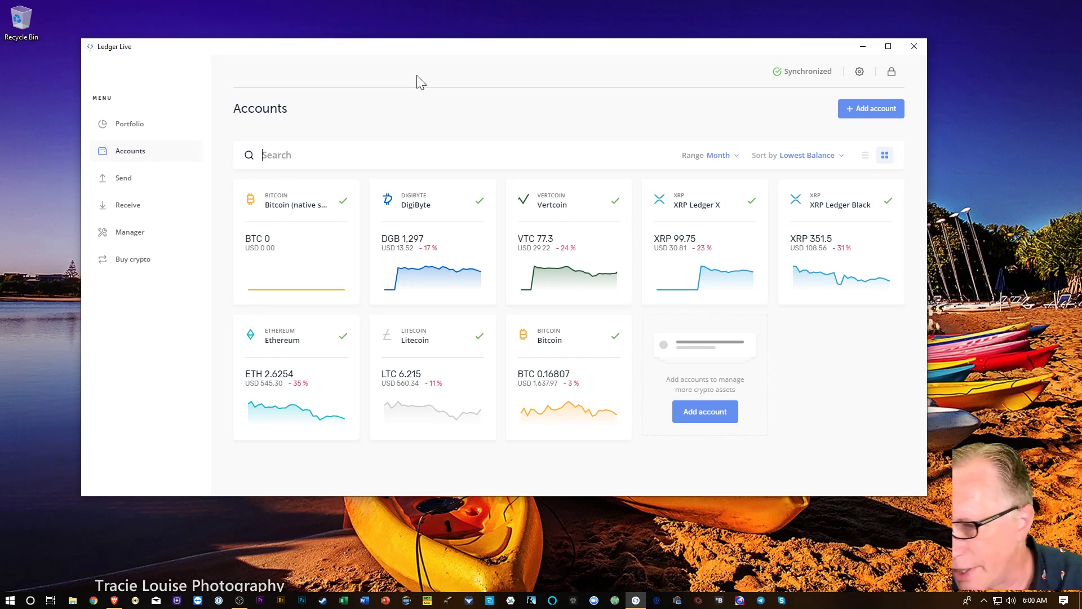
click(563, 365)
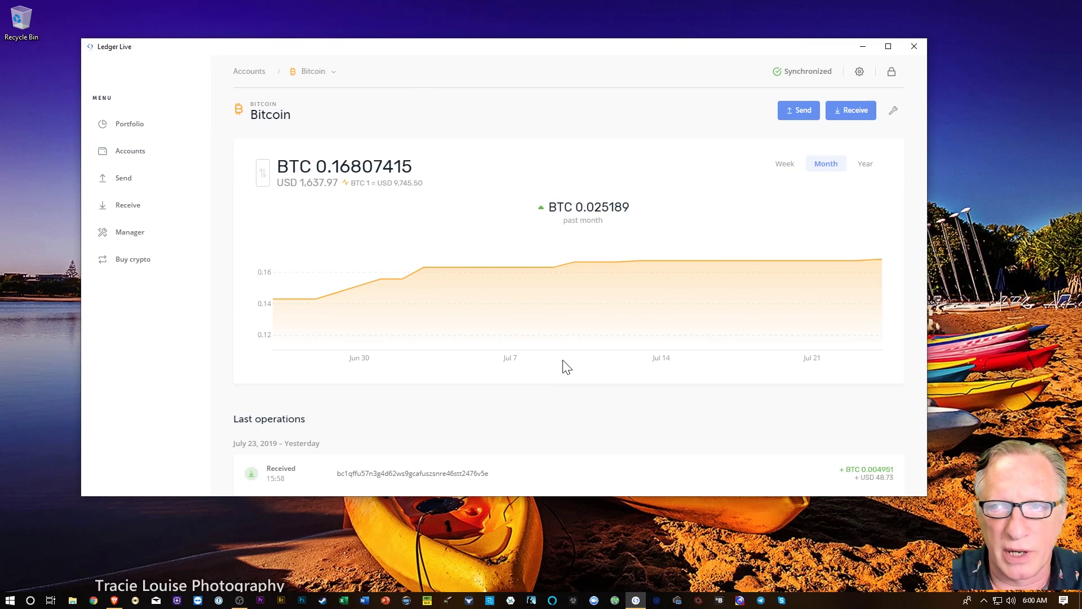
click(799, 112)
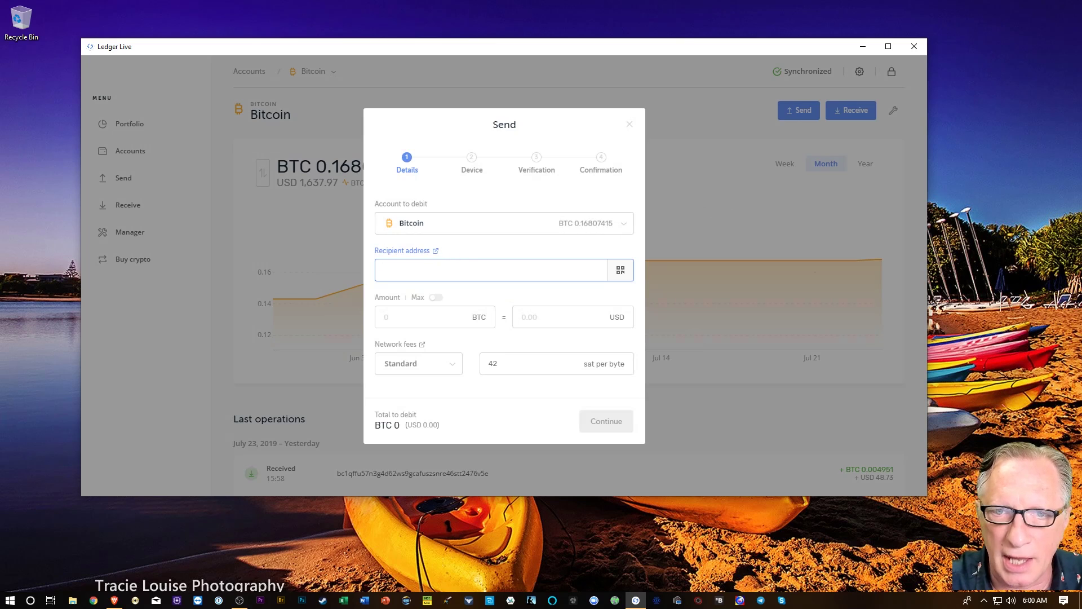
right_click(395, 272)
click(414, 305)
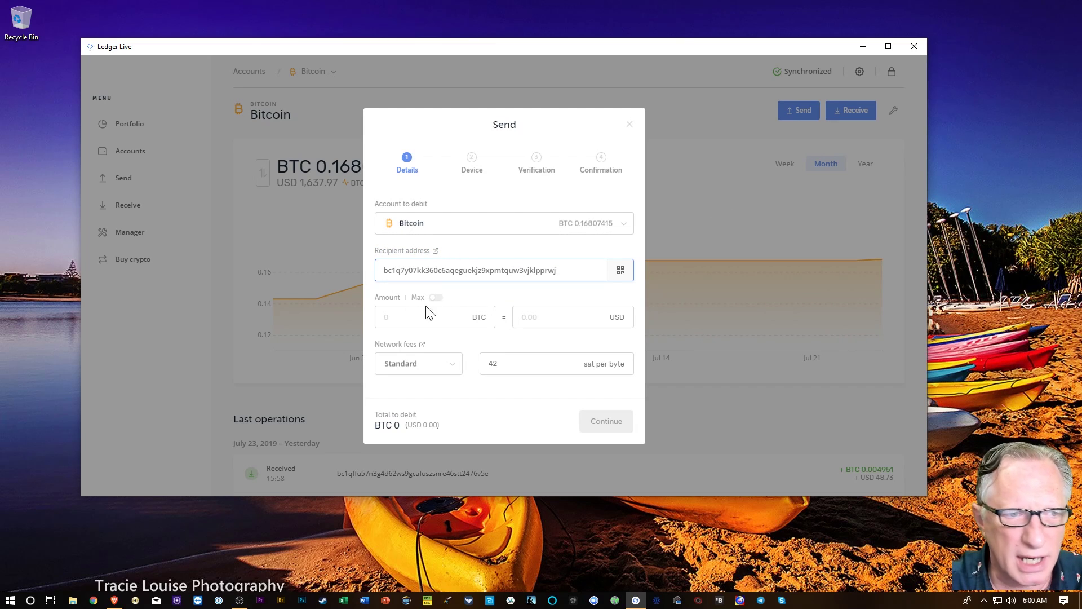
click(406, 317)
text(0.005)
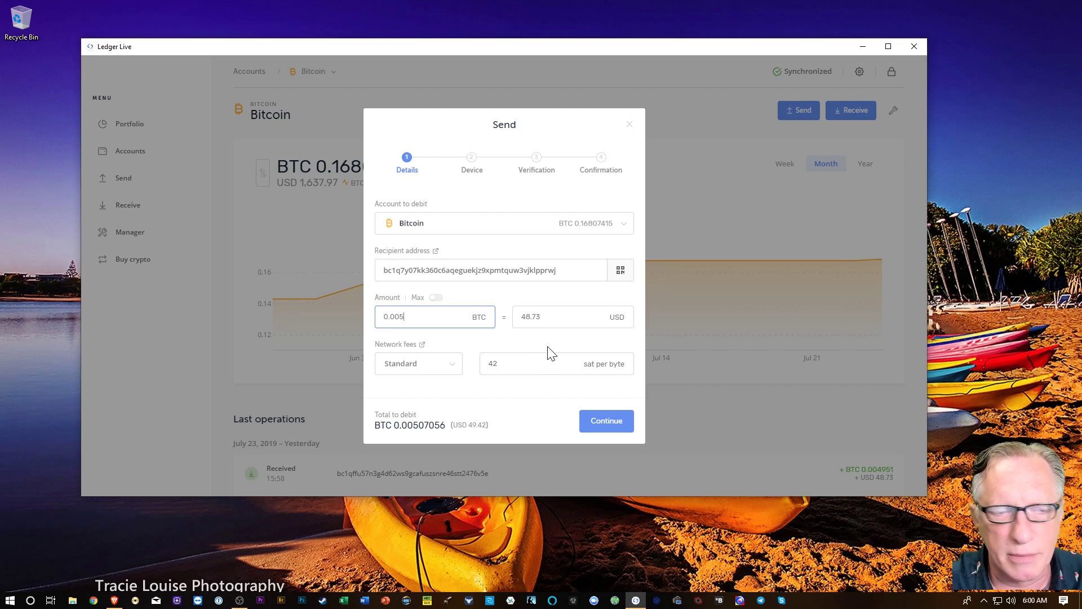
Step: Send the prepared transfer using the connected Ledger device, and open the receiving Bitcoin (native segwit) account
click(603, 424)
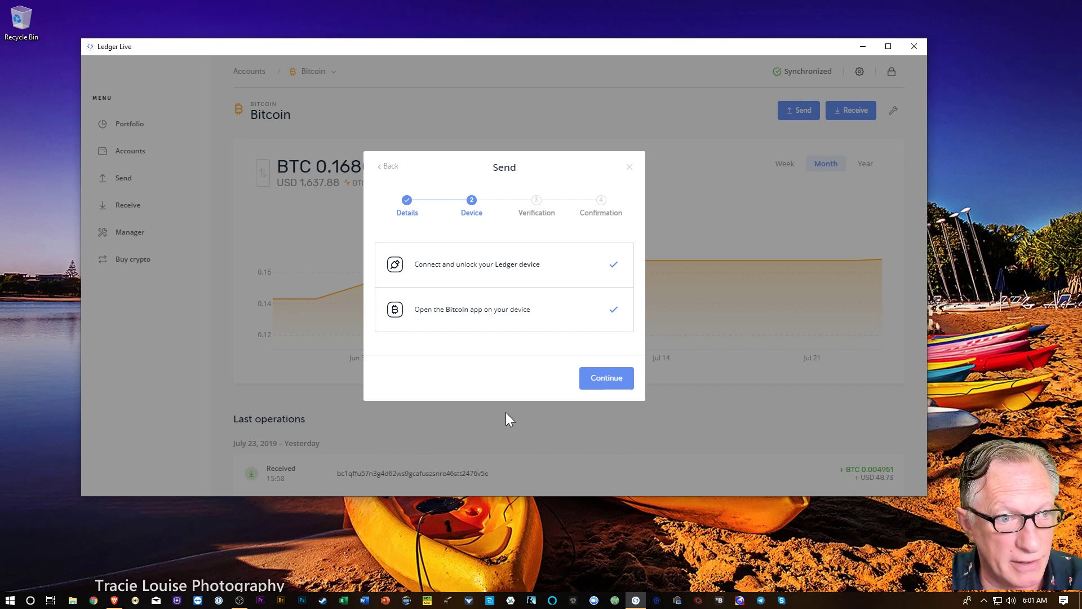
click(607, 382)
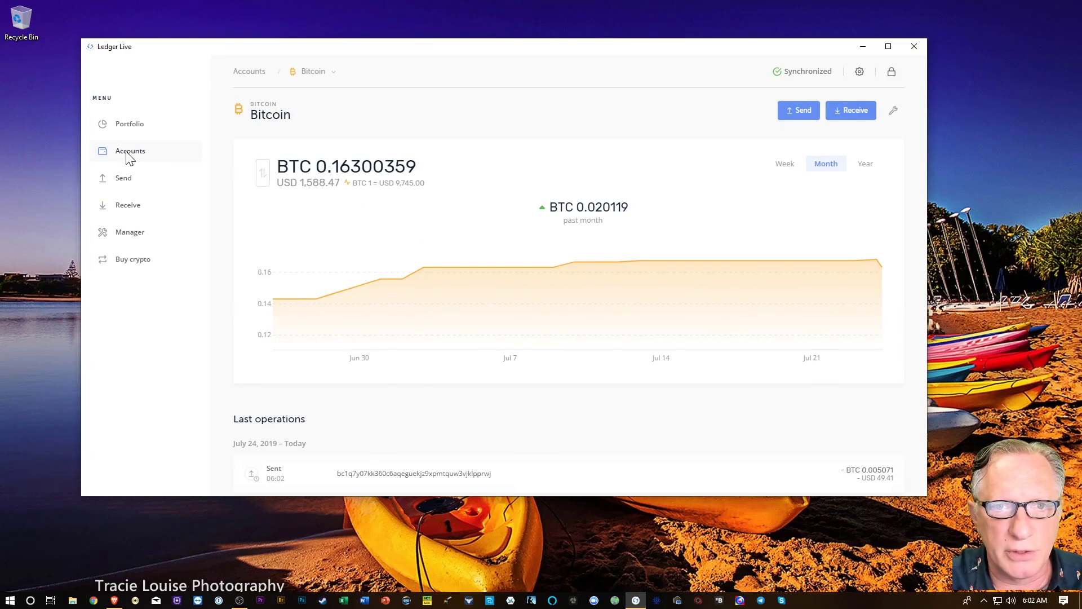
click(727, 226)
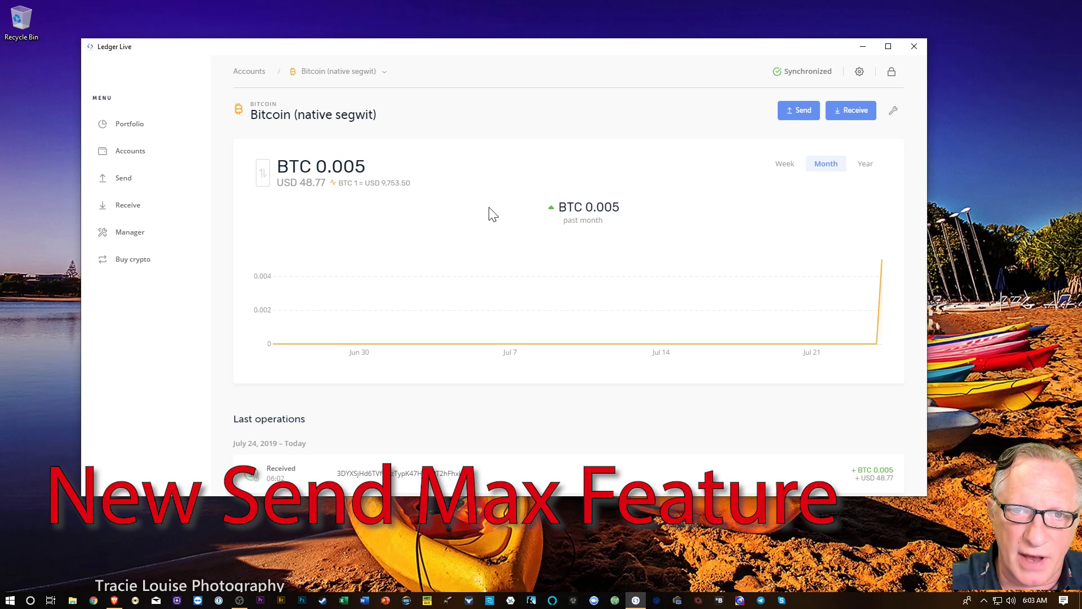
Step: Prepare a transfer of the original Bitcoin account's maximum amount to the copied native segwit address
scroll(491, 215, down, 1)
scroll(491, 222, up, 1)
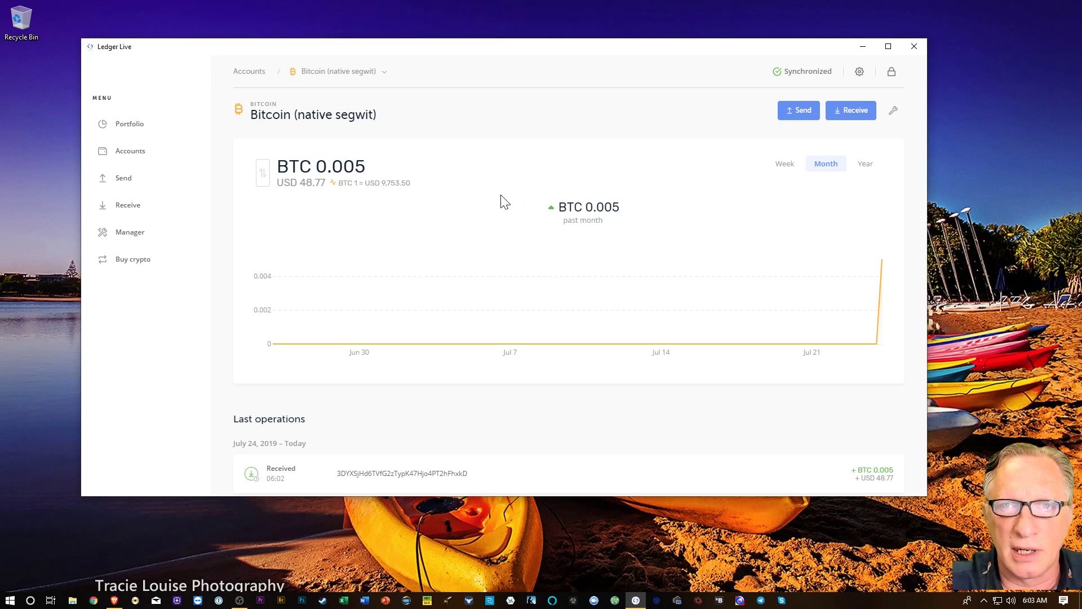
click(128, 158)
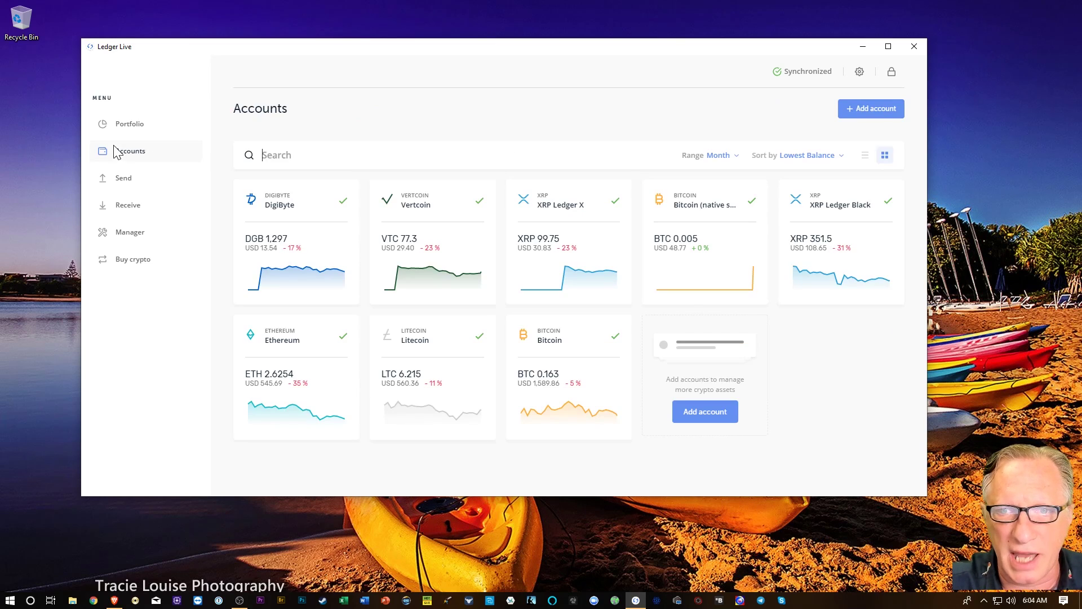
click(559, 379)
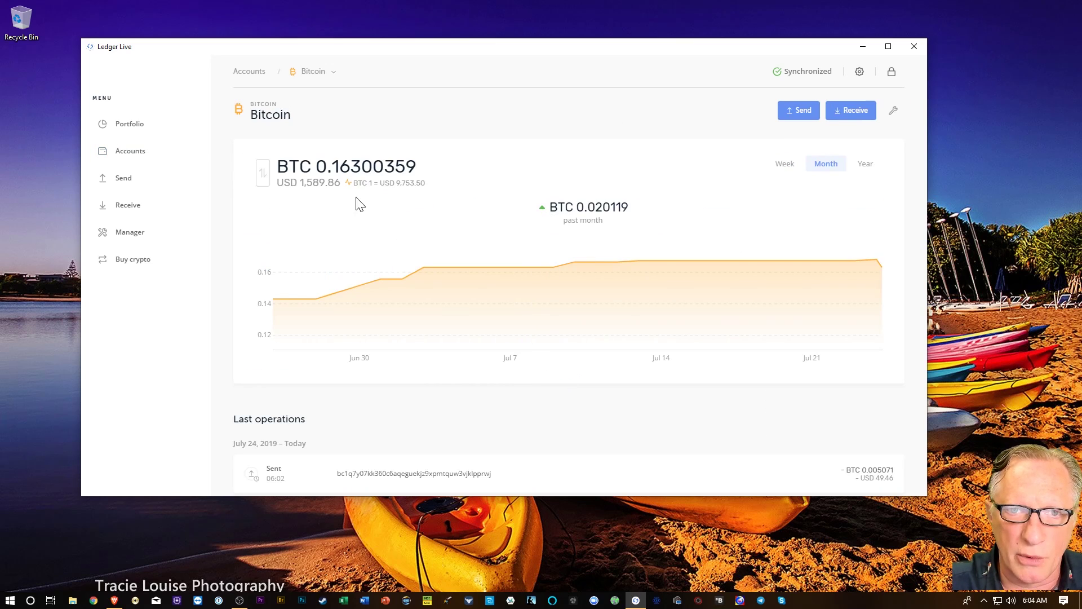
click(797, 114)
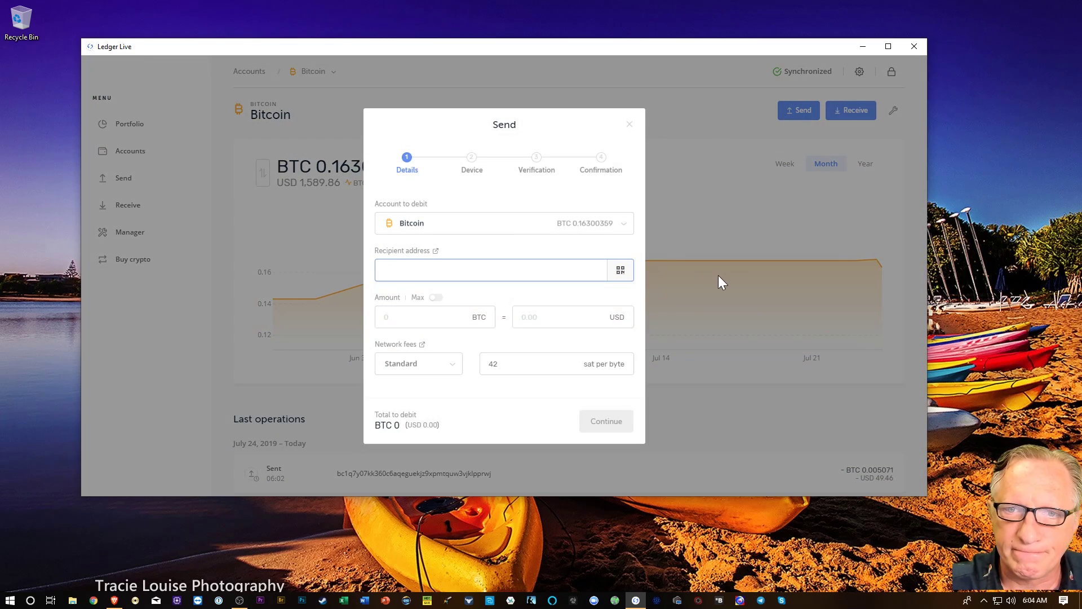
right_click(393, 273)
click(419, 312)
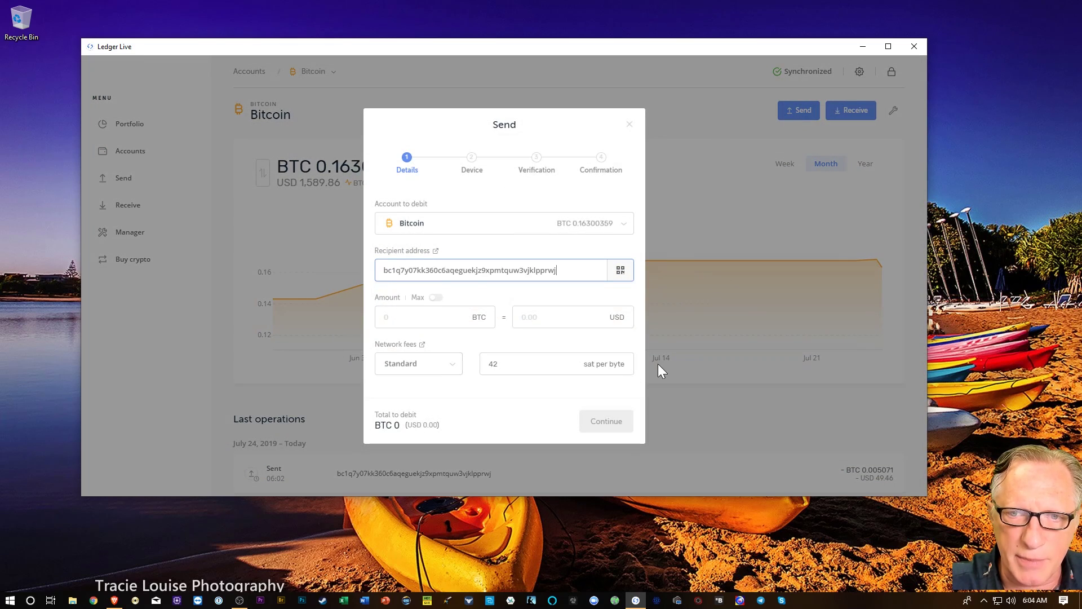
click(433, 299)
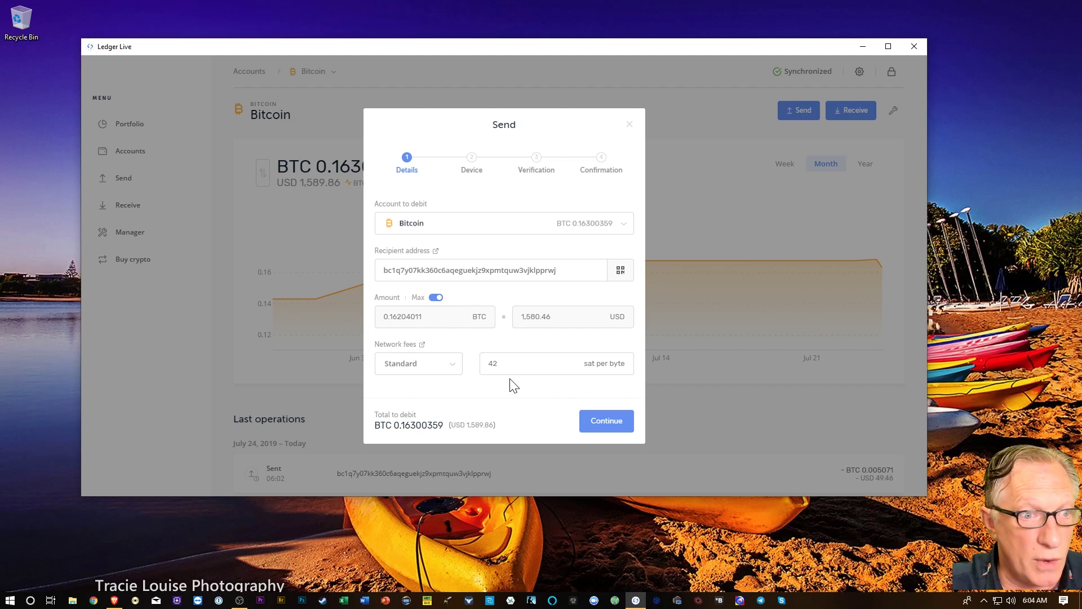
Step: Send the prepared maximum transfer using the connected Ledger device and close the send wizard
click(604, 420)
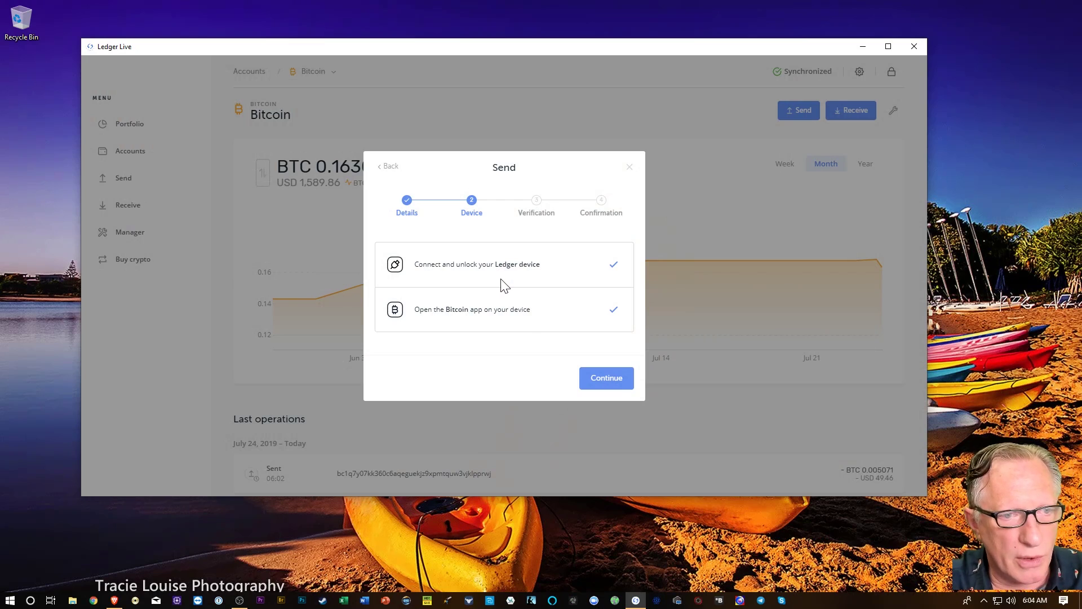
click(606, 378)
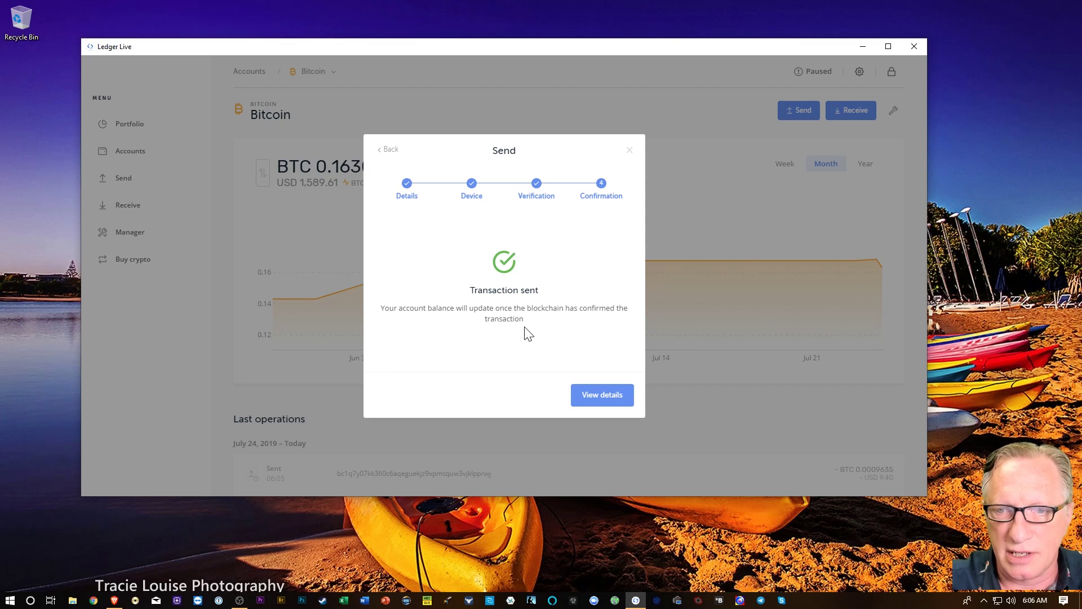
click(629, 150)
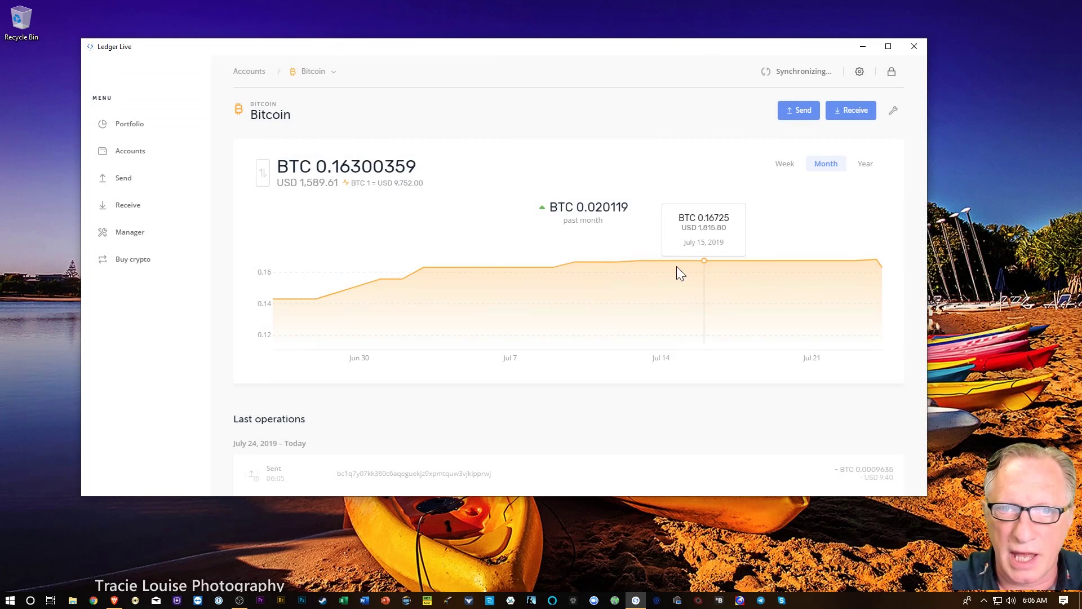
Step: Check the original Bitcoin account's updated balance, and the balance and last operations of the Bitcoin (native segwit) account
mouse_move(577, 323)
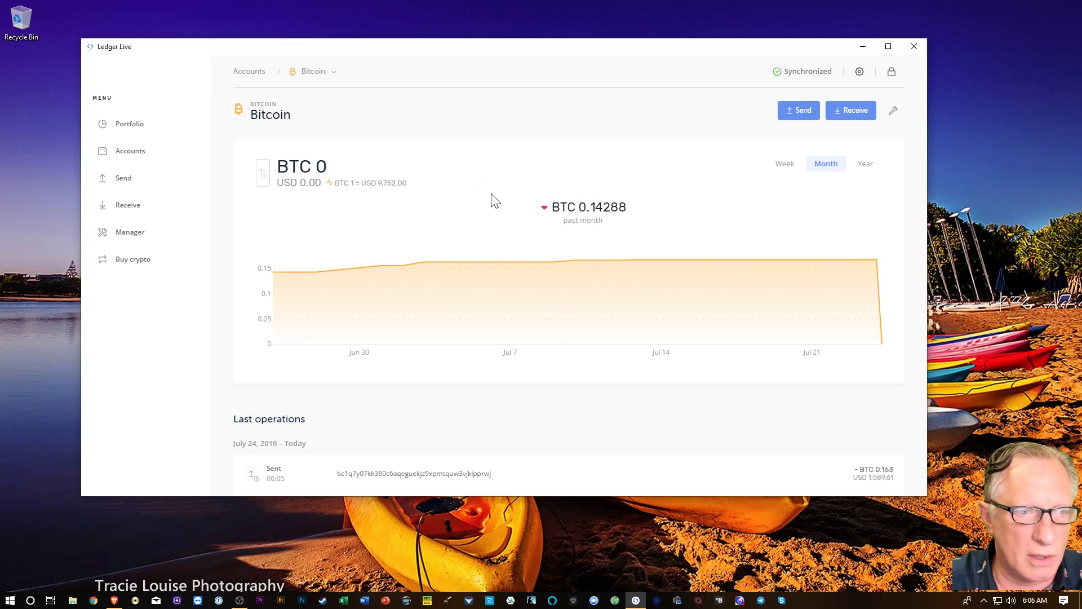
click(131, 153)
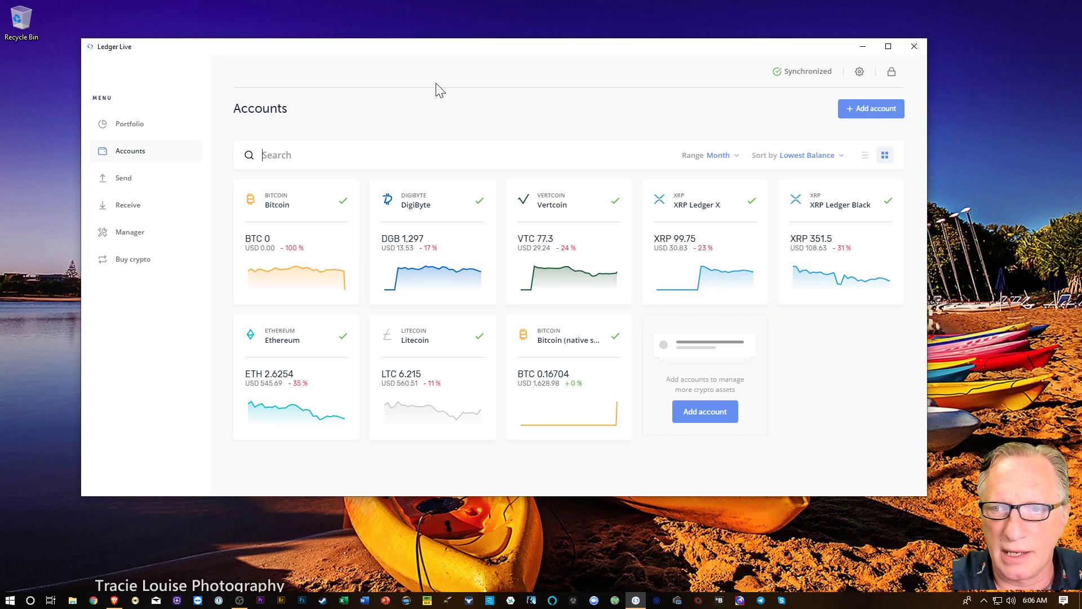
click(572, 368)
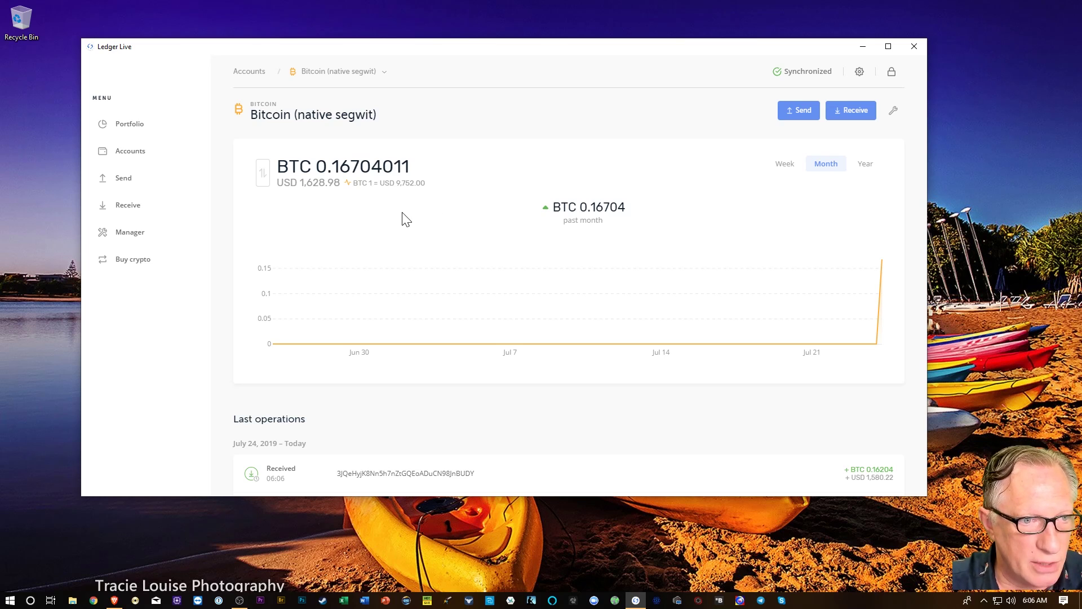
Step: Remove the emptied original Bitcoin account from the accounts list through its account settings
click(123, 157)
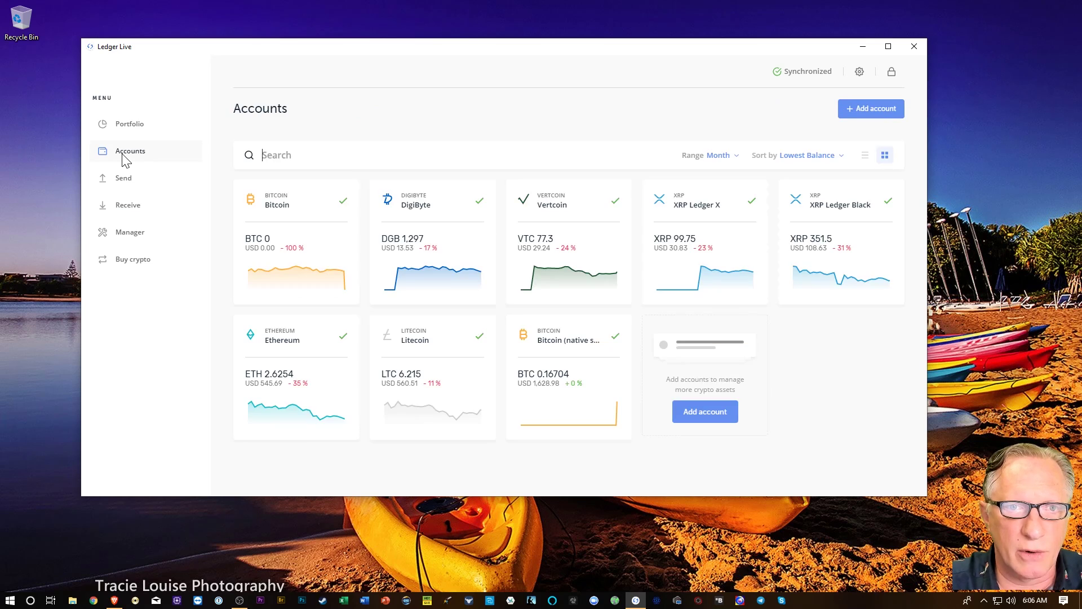
click(290, 235)
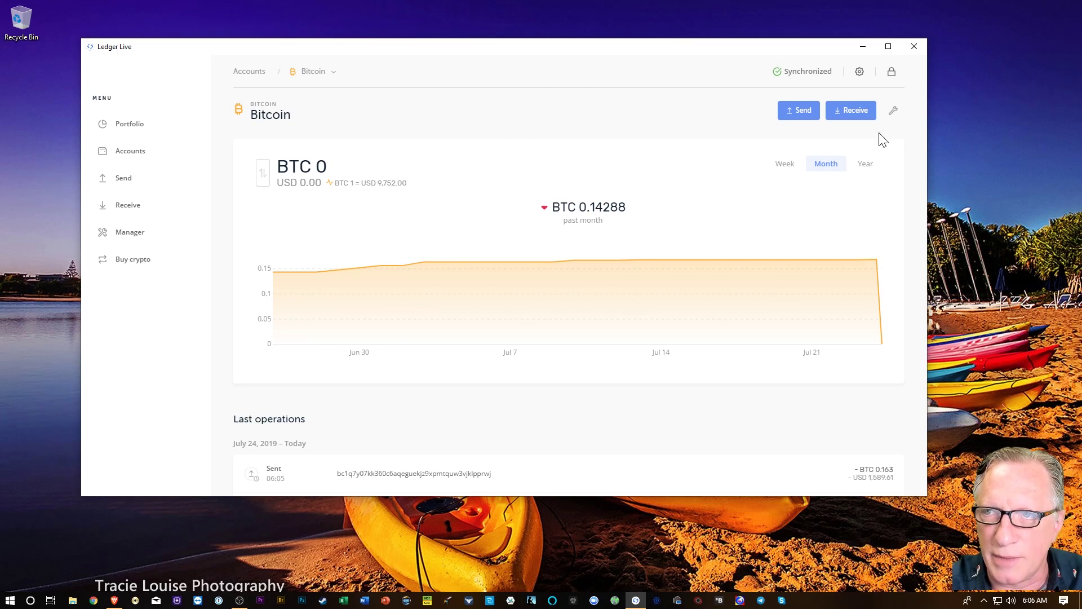
click(895, 108)
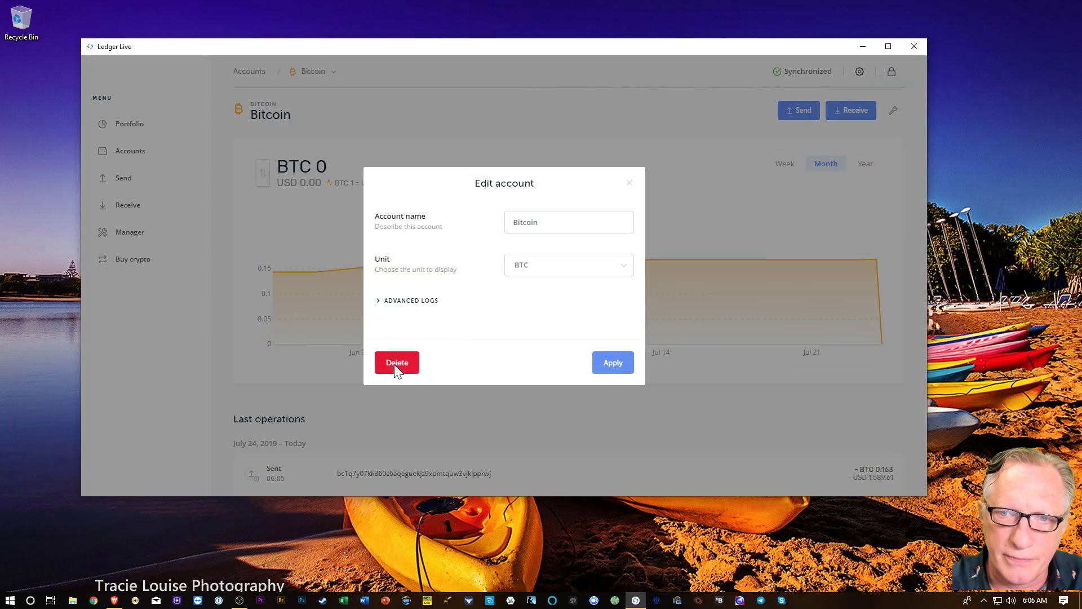
click(396, 364)
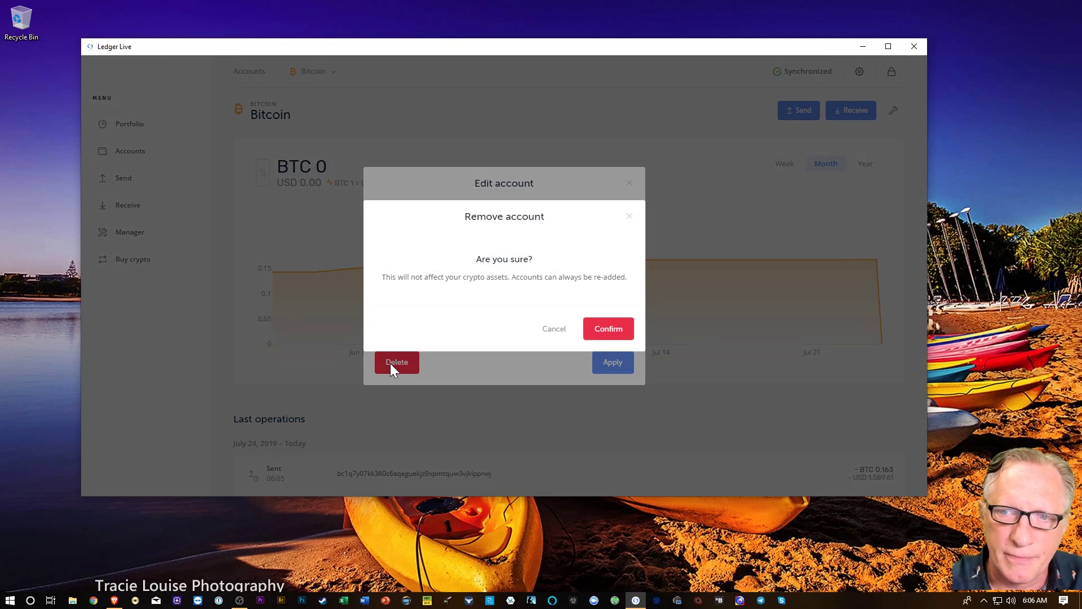
click(610, 329)
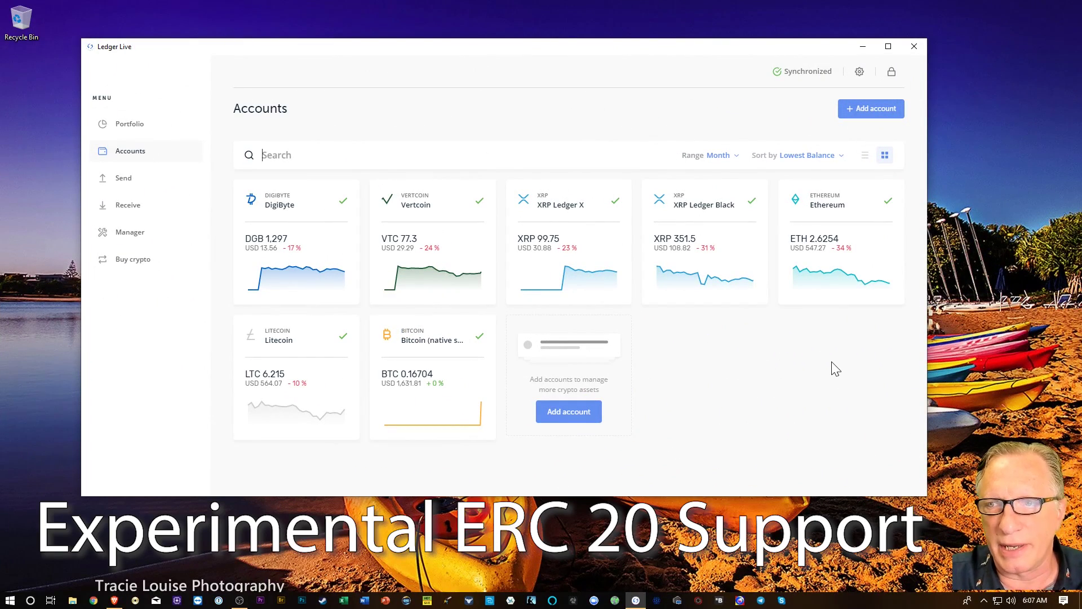
Step: Switch to the browser and read the Experimental ERC20 requirements in the GitHub release notes for ledger-live-desktop
click(117, 598)
scroll(564, 373, down, 6)
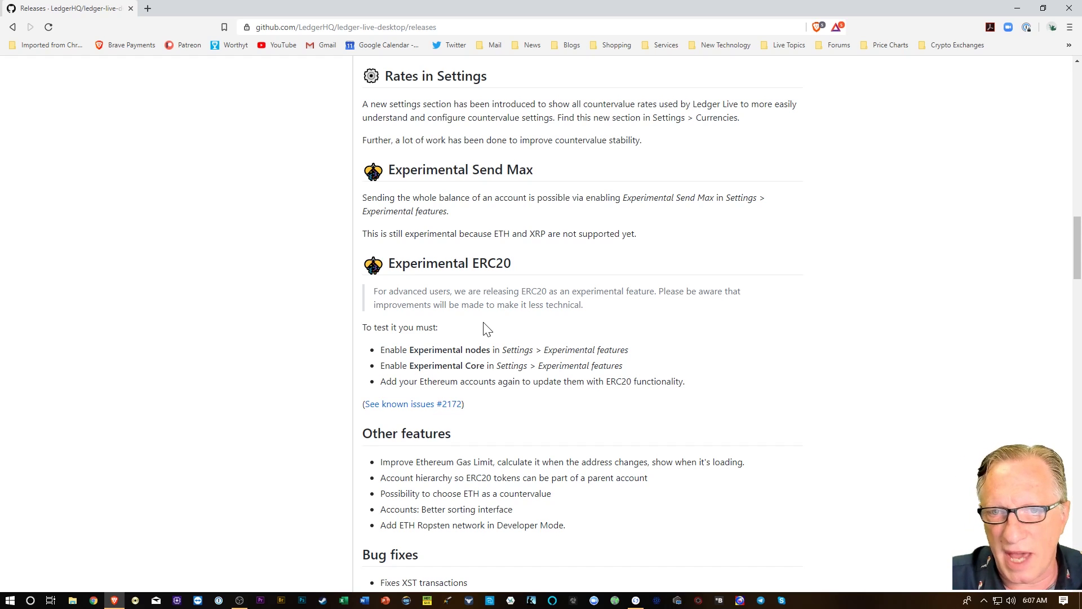
scroll(488, 329, down, 1)
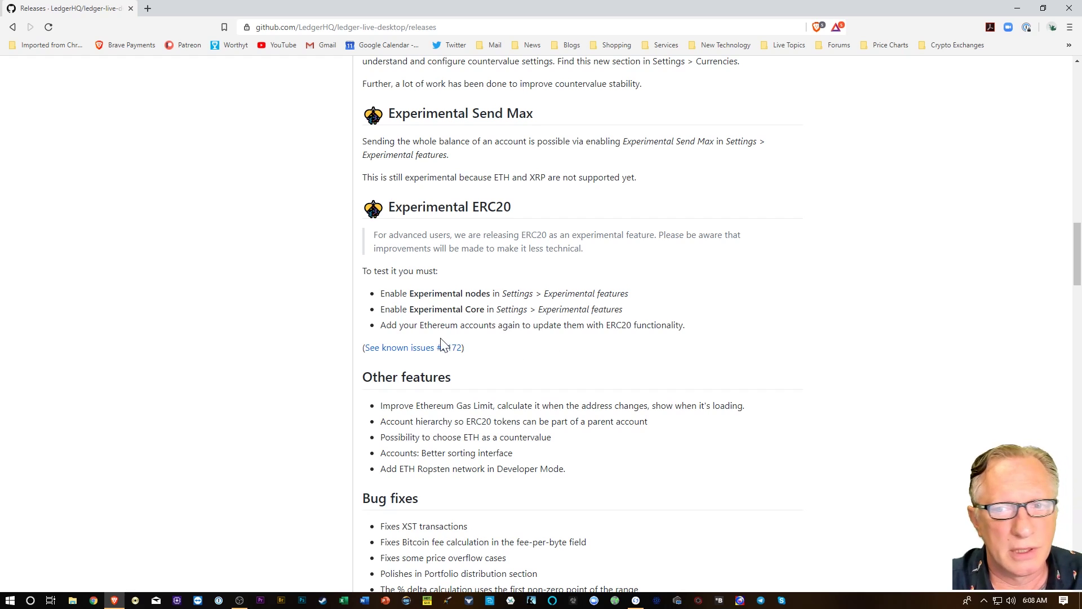
Step: Switch back to Ledger Live and enable the experimental features Experimental nodes and Experimental Core
click(635, 601)
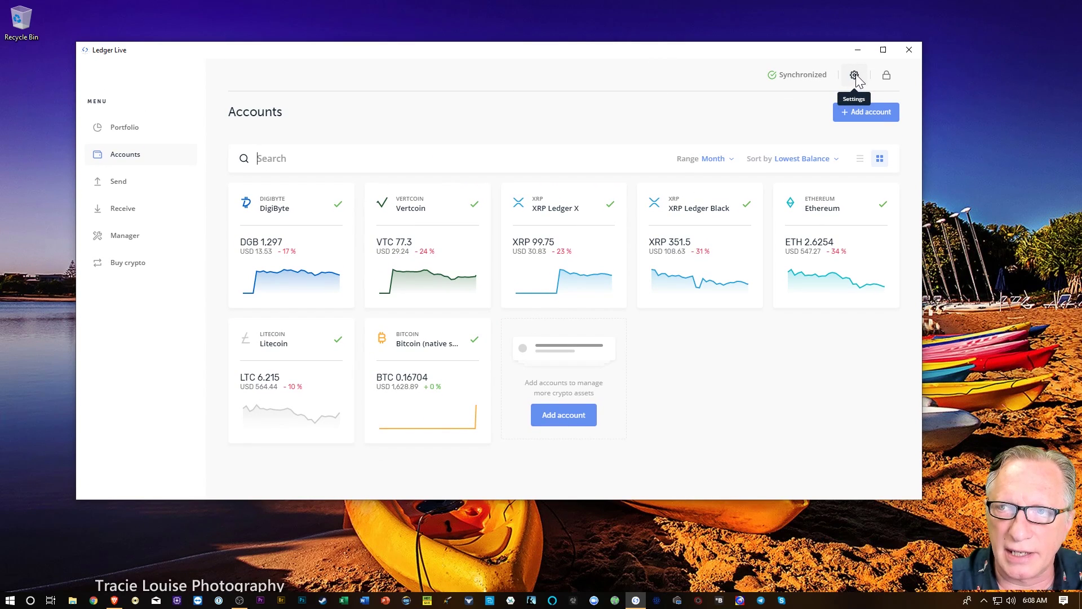
click(855, 76)
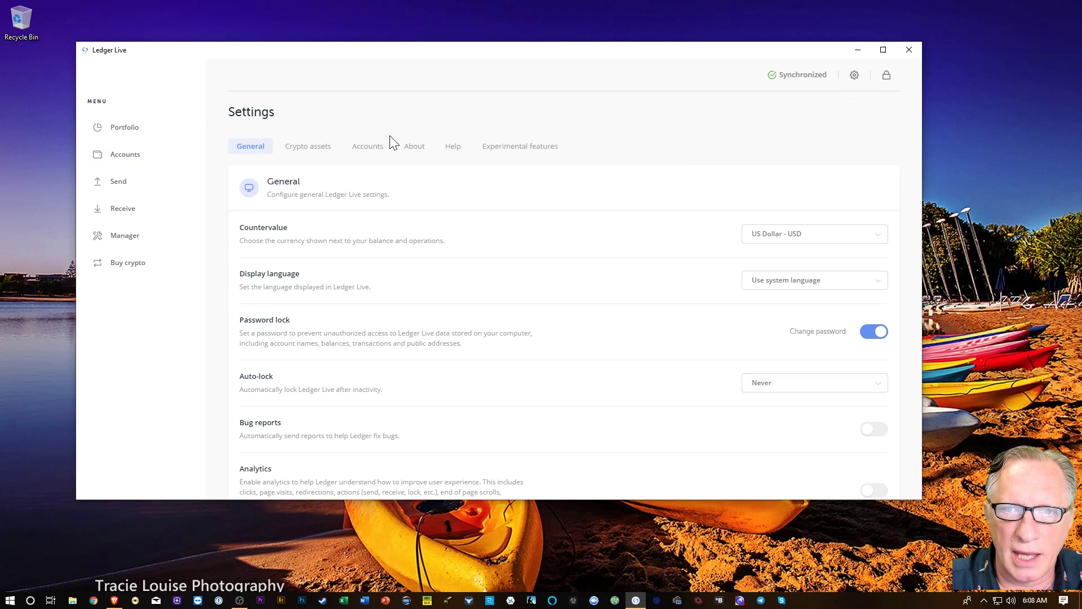
click(520, 147)
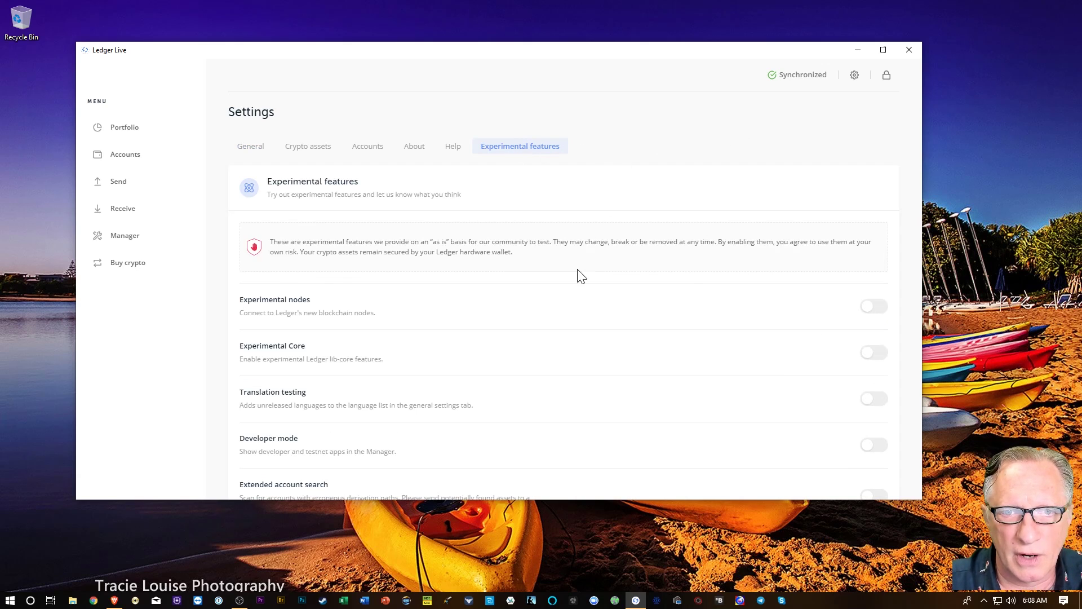
scroll(578, 276, down, 1)
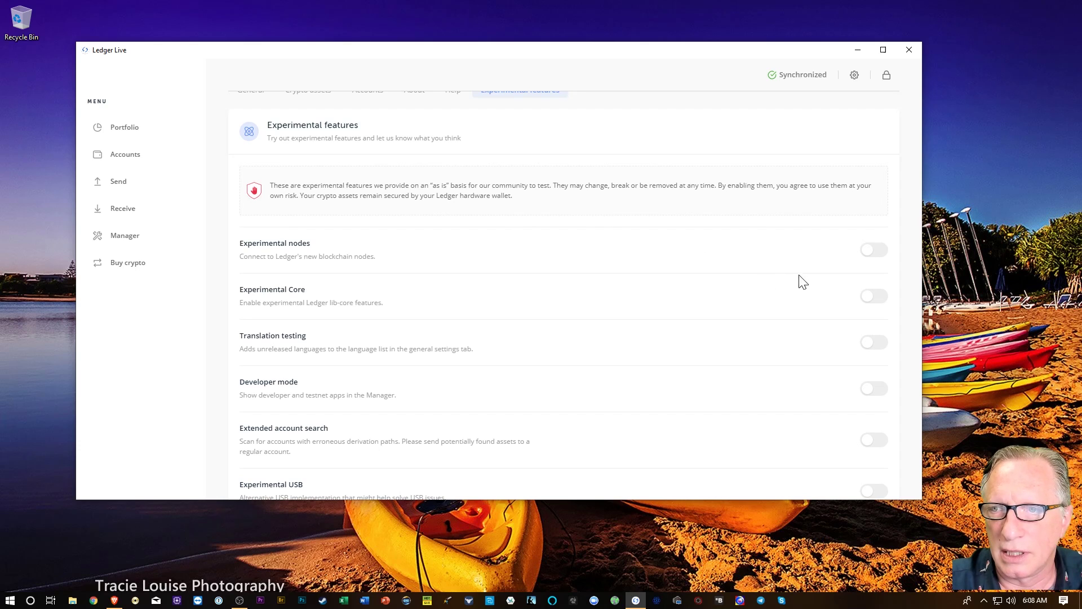
click(867, 255)
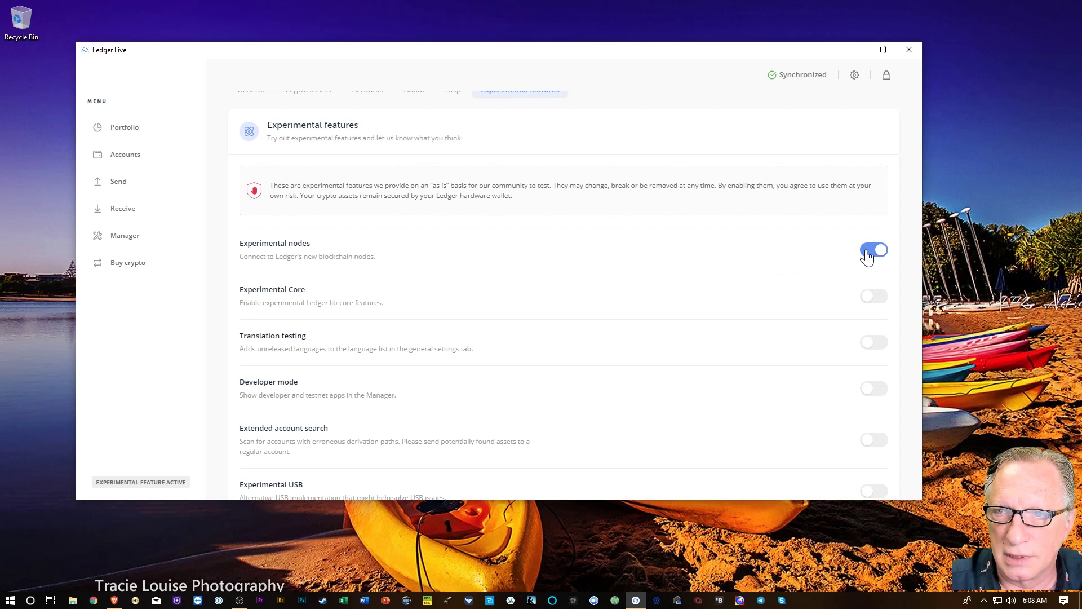
click(868, 302)
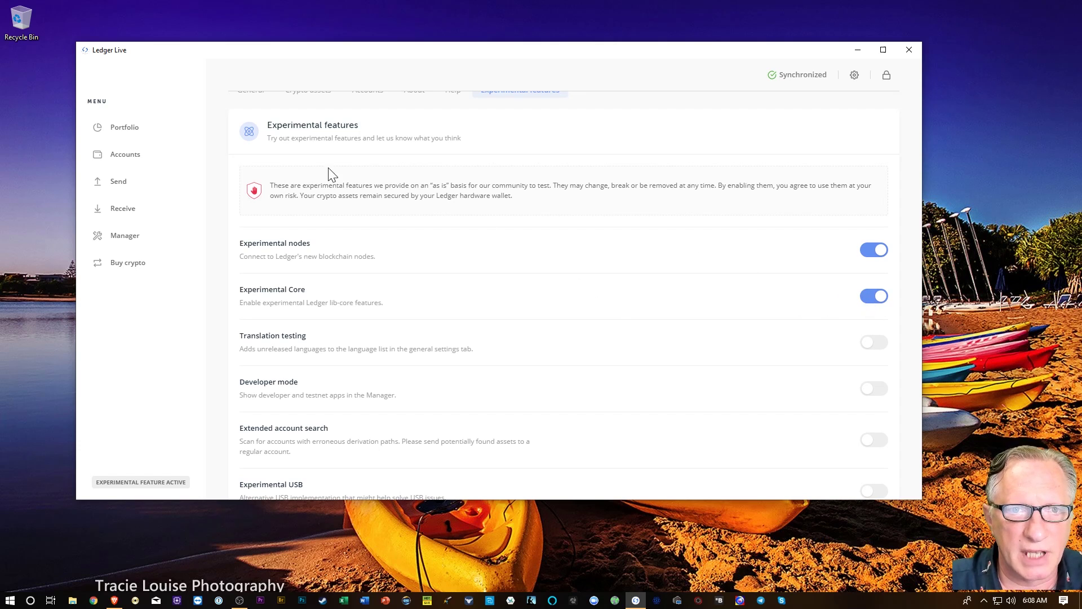
Step: Remove the Ethereum account from the accounts list through its account settings
click(125, 160)
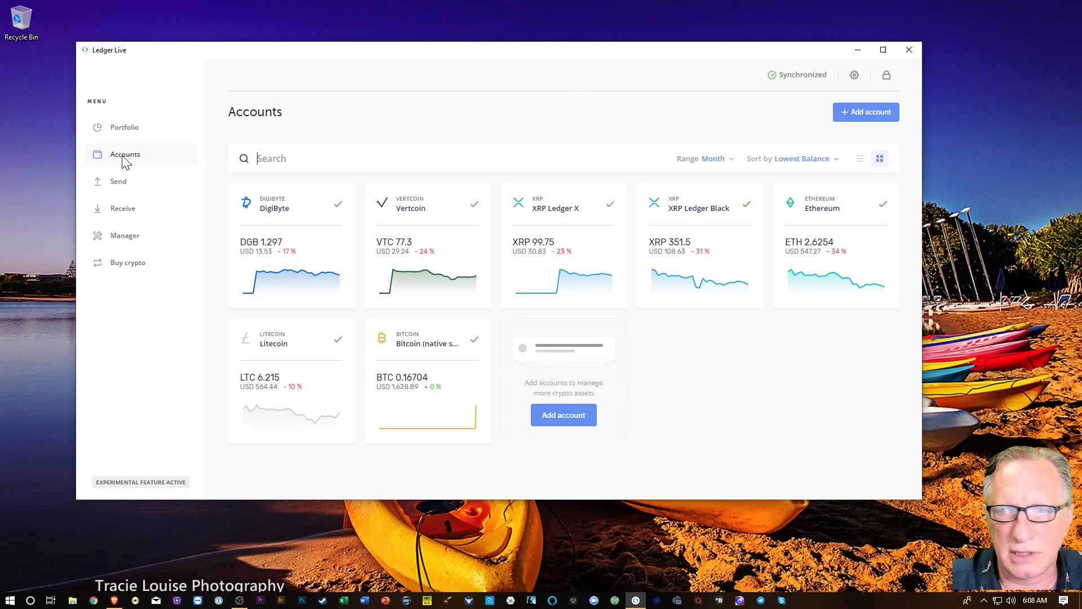
click(830, 241)
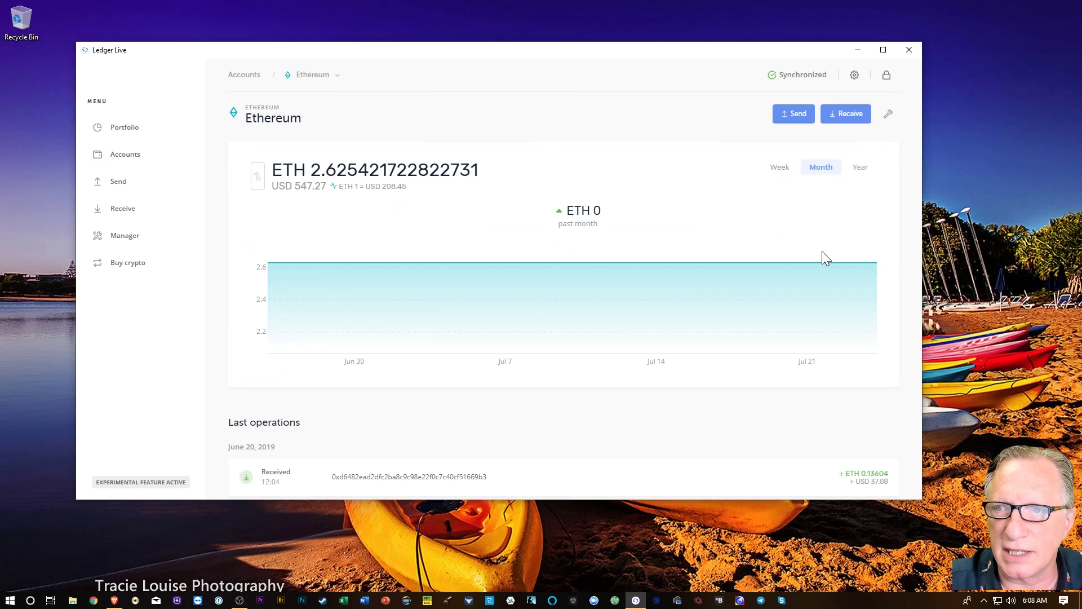
click(889, 115)
click(392, 369)
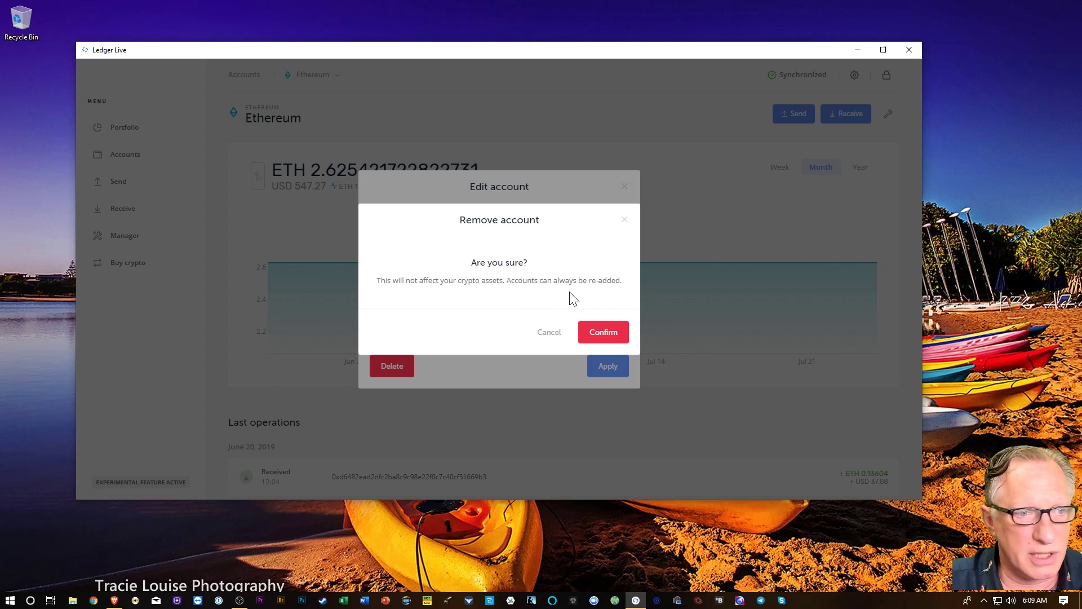
click(603, 331)
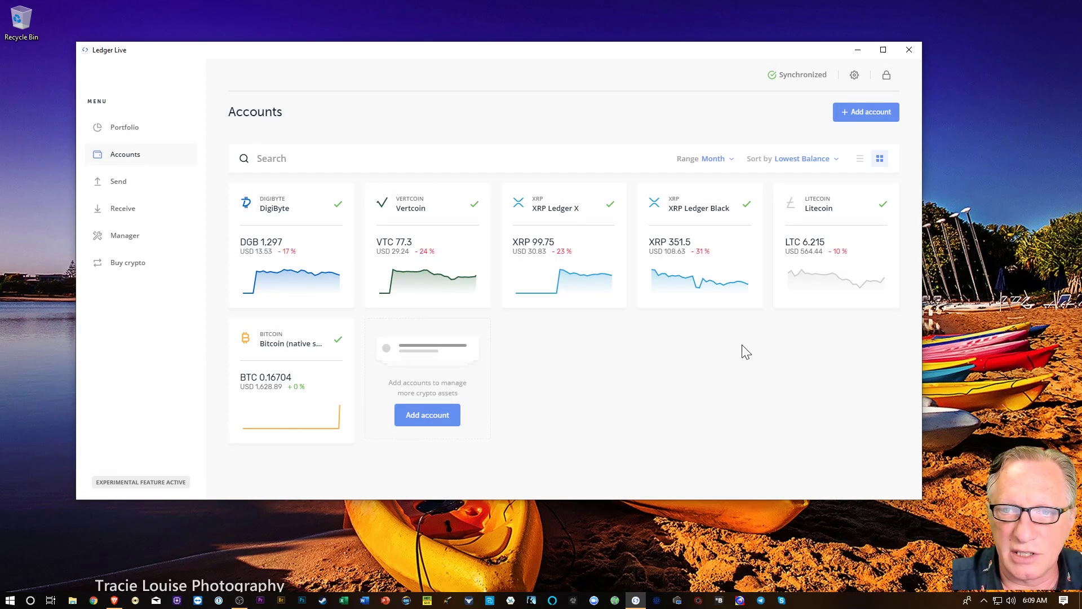
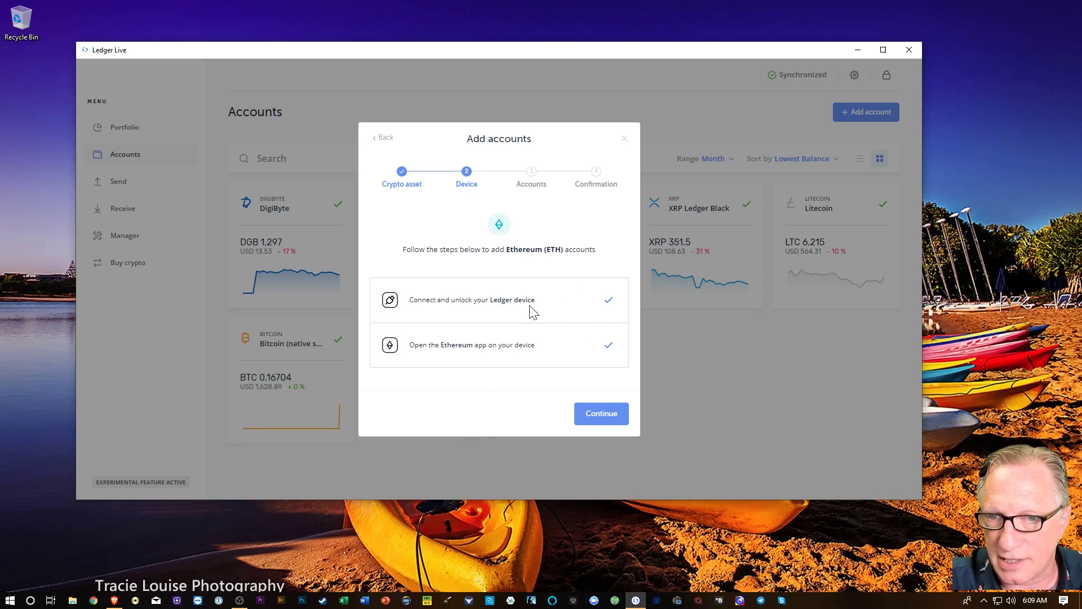
Step: Re-add the existing Ethereum account from the Ledger device under the name Ethereum, close the wizard and review the listed token accounts
click(601, 417)
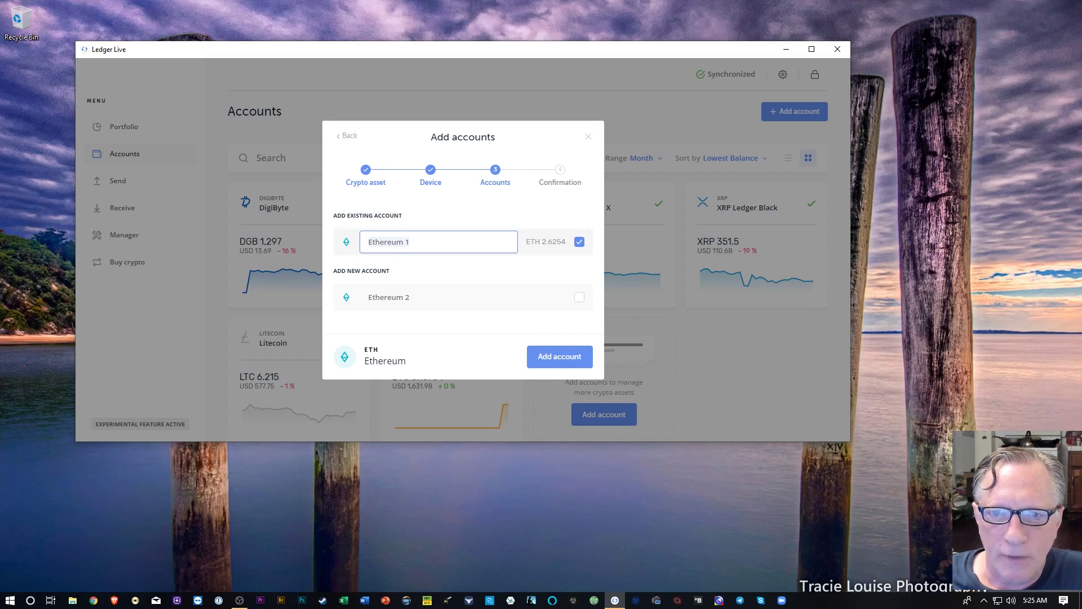
click(410, 242)
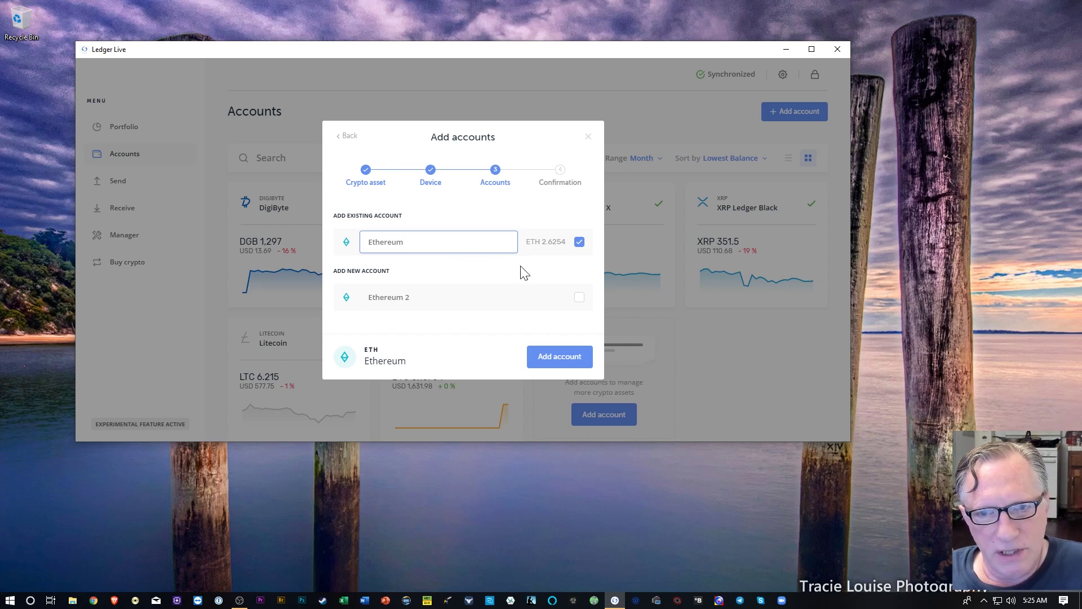
click(547, 357)
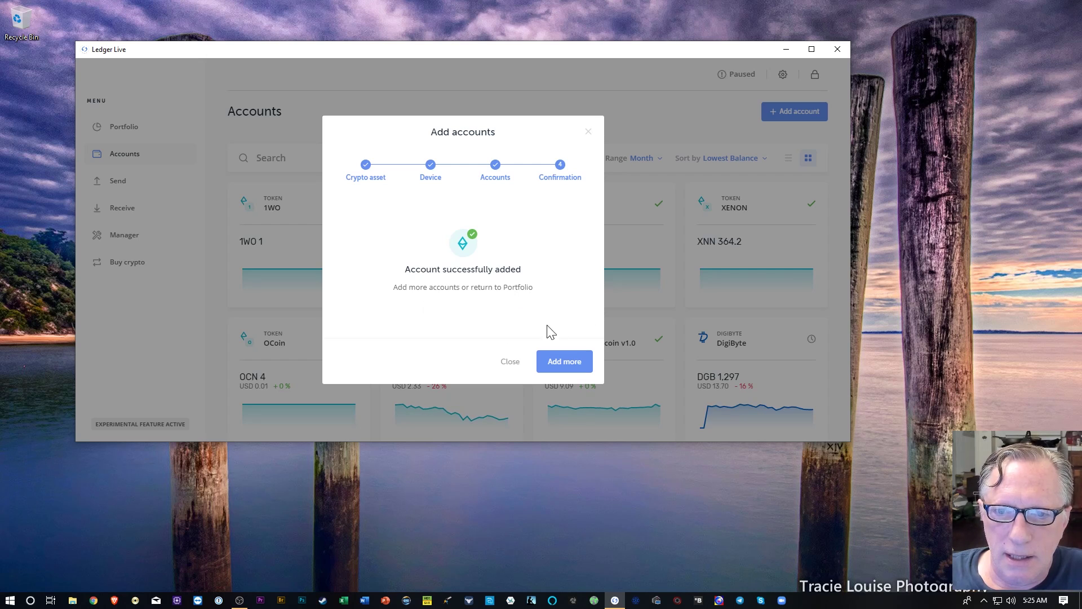
click(506, 366)
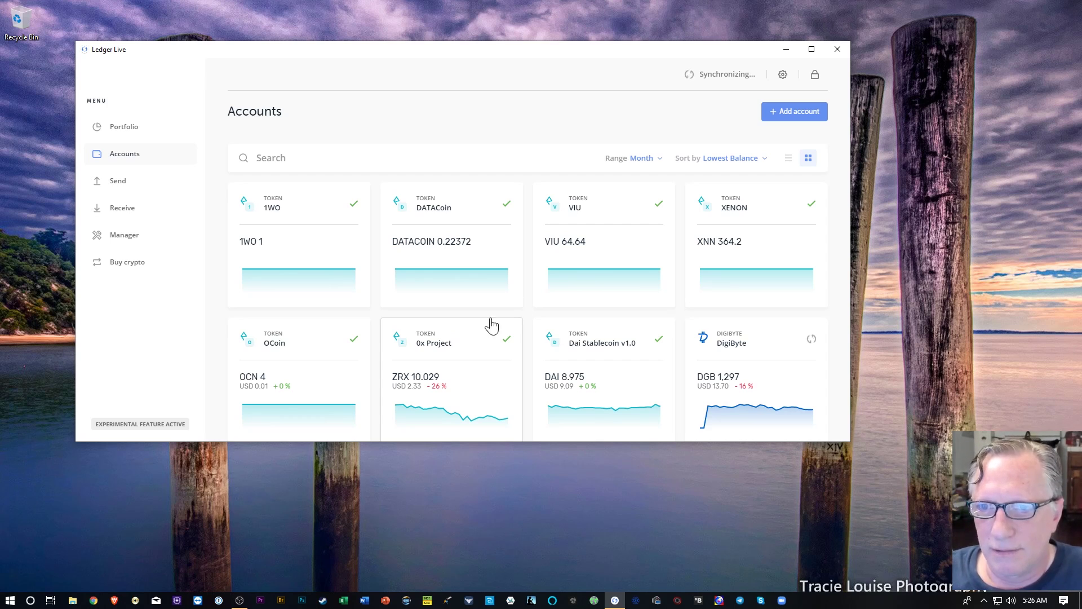
scroll(539, 312, down, 5)
scroll(502, 308, down, 3)
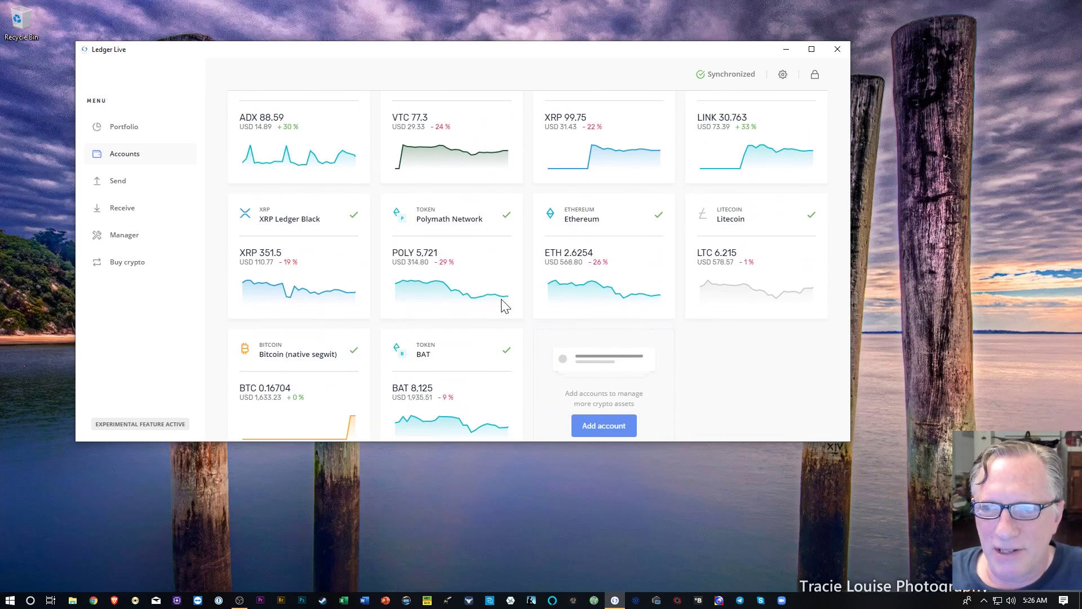
Step: Review all token and coin cards in the accounts grid and check the available sort options
scroll(476, 317, up, 8)
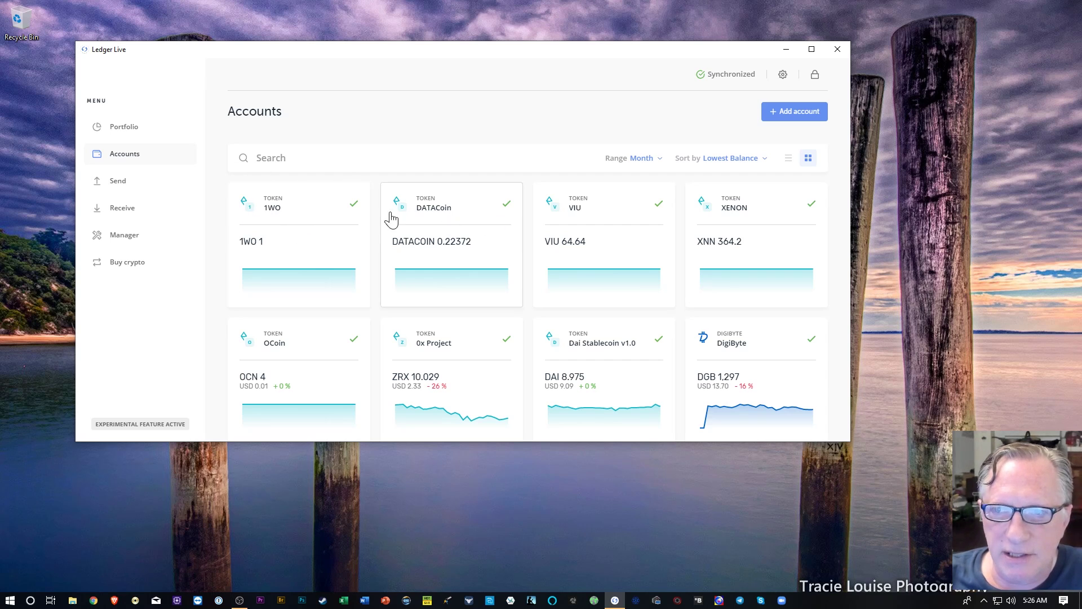
click(766, 160)
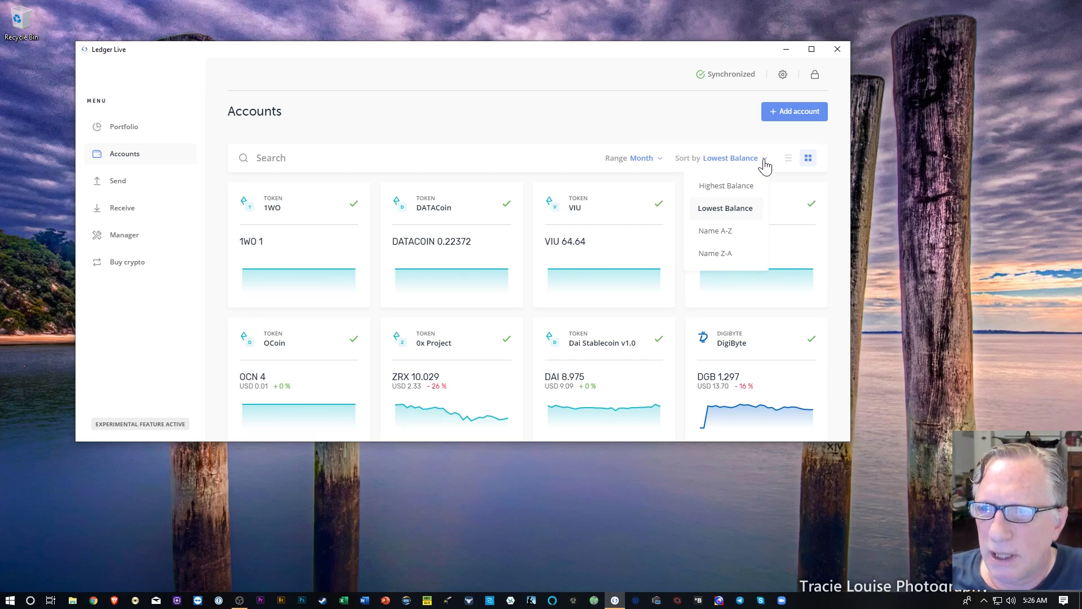
click(765, 164)
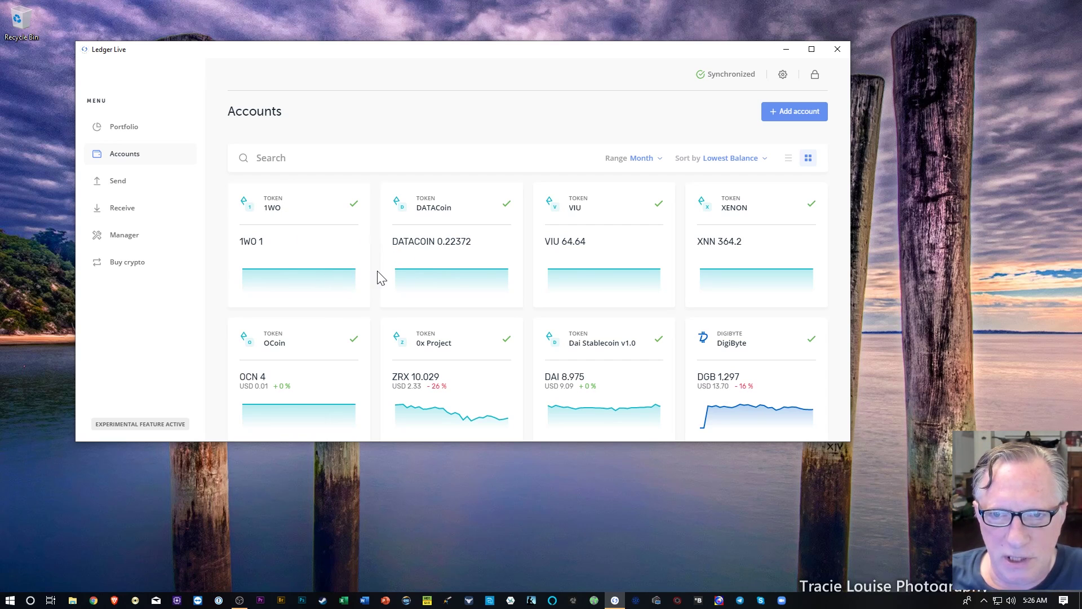
scroll(379, 276, down, 2)
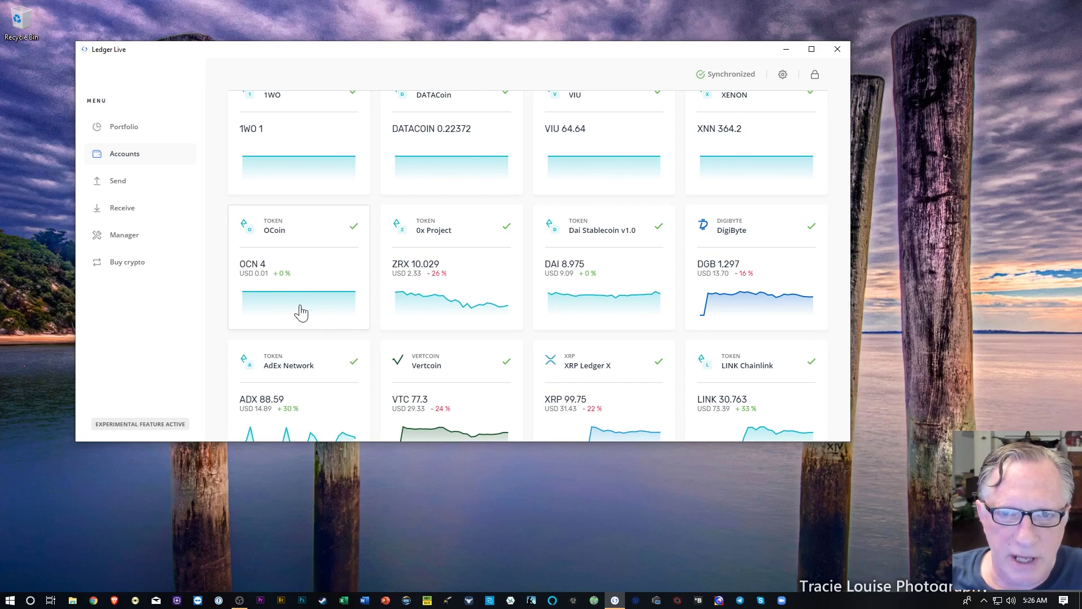
scroll(344, 303, down, 4)
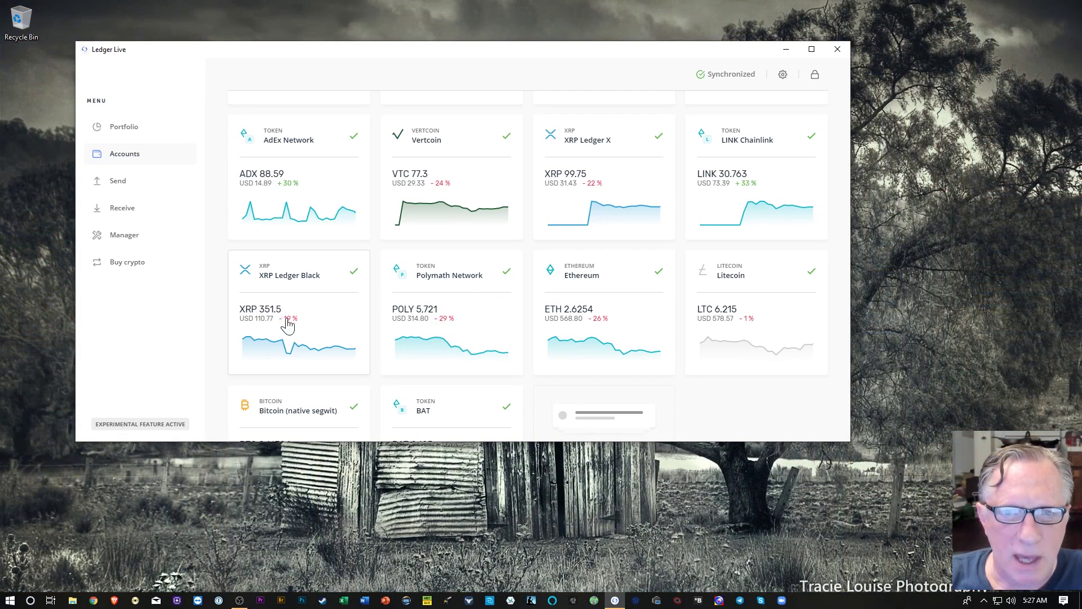
scroll(465, 307, down, 1)
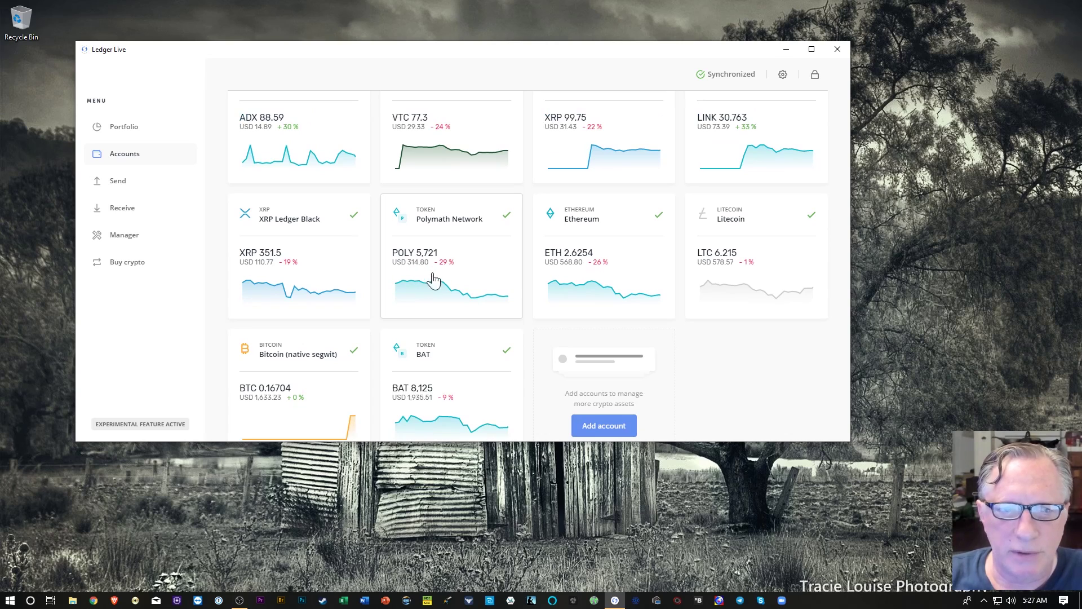
scroll(457, 262, down, 1)
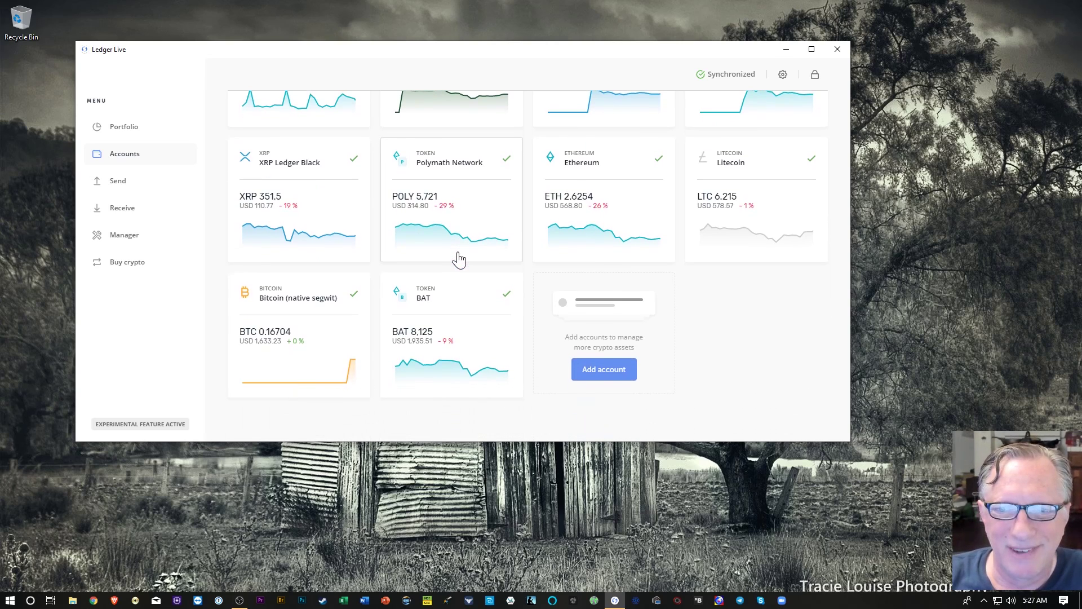
scroll(456, 265, up, 6)
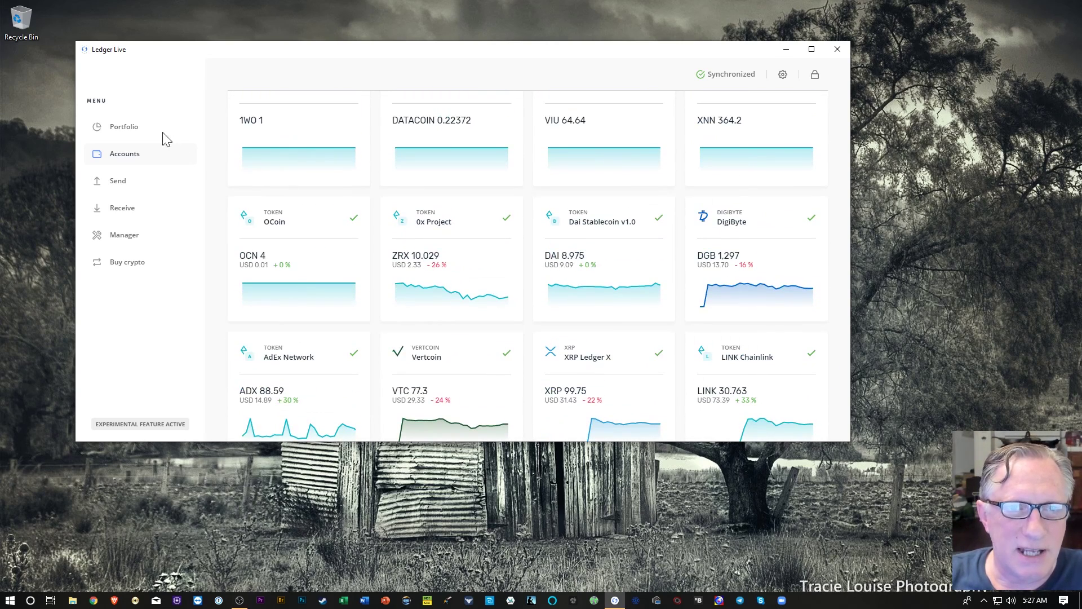
Step: Open the portfolio overview and examine the balance chart and the asset distribution table
click(125, 132)
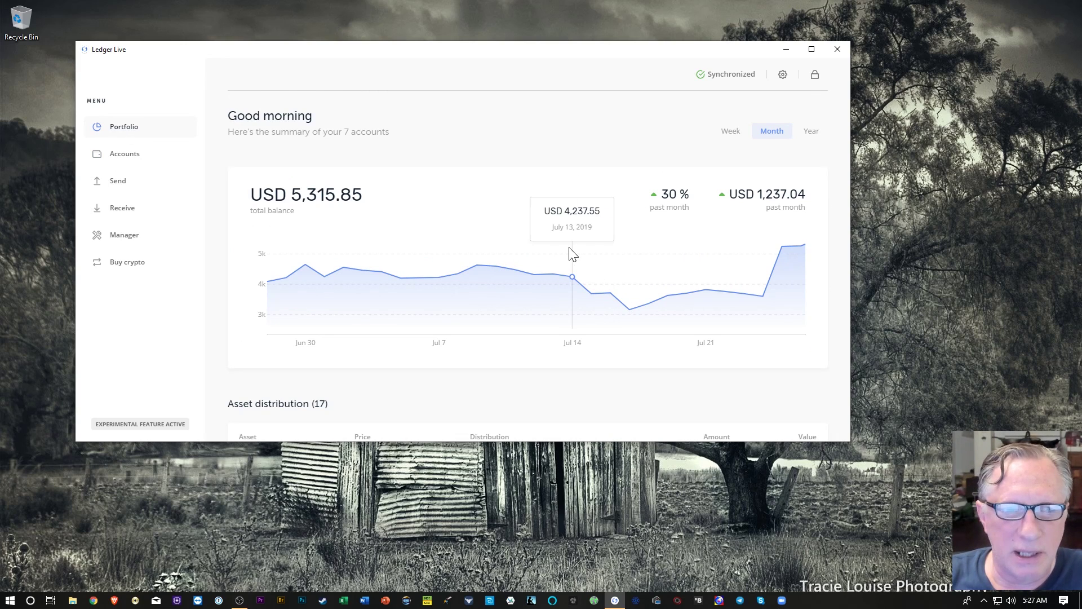
scroll(555, 241, down, 5)
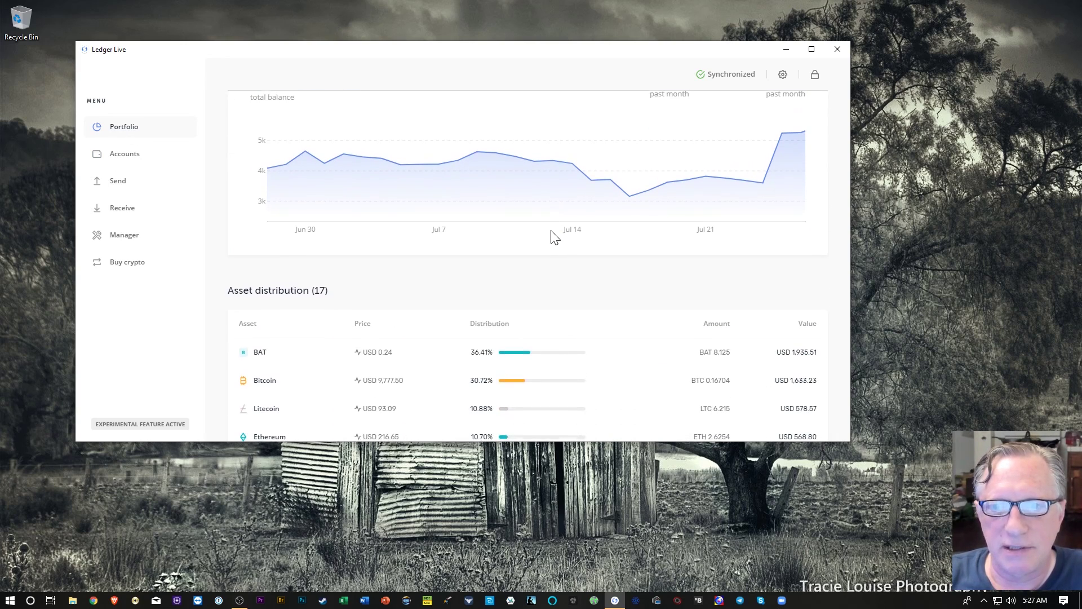
scroll(586, 195, down, 2)
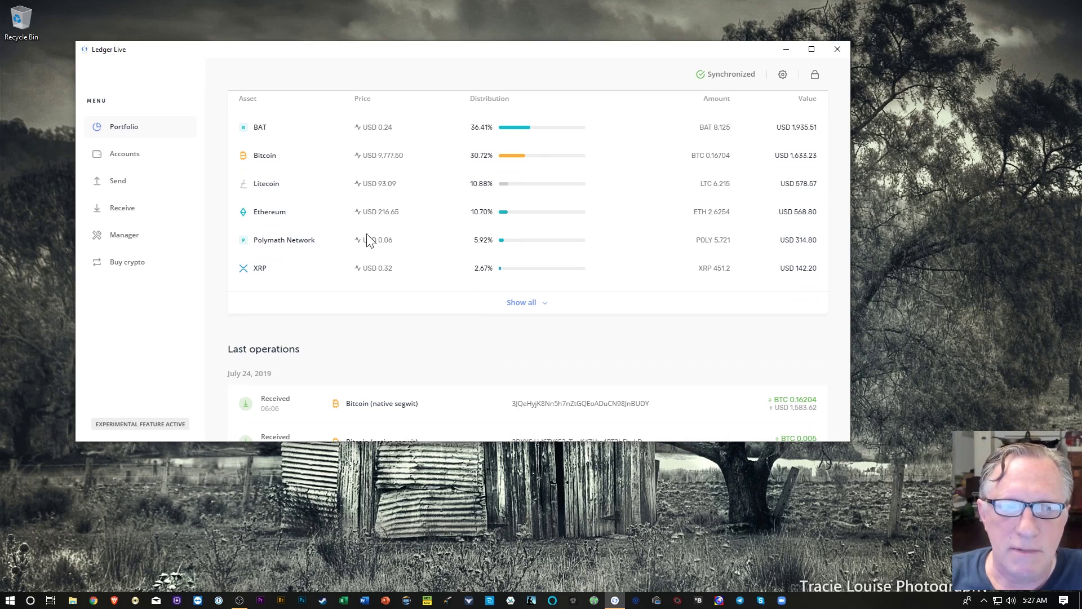
scroll(356, 309, up, 1)
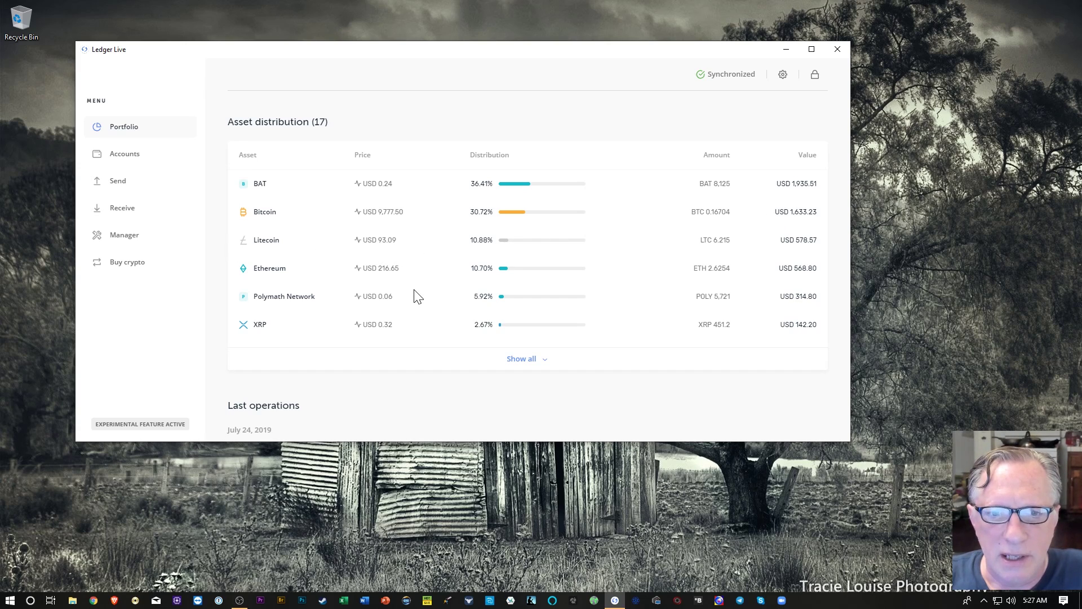
scroll(420, 292, down, 1)
scroll(425, 295, up, 3)
scroll(528, 288, down, 1)
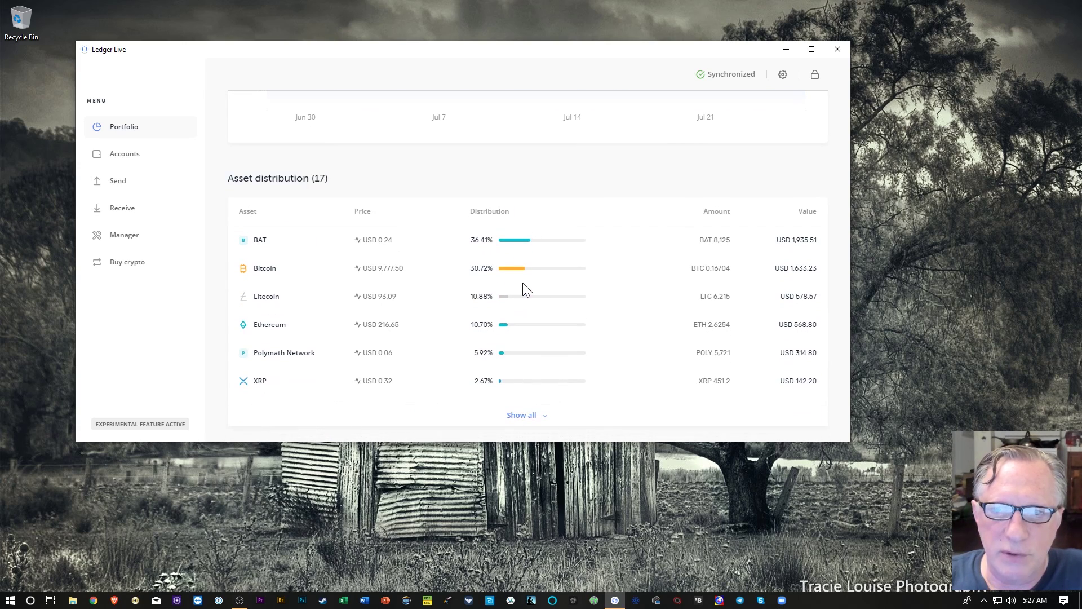
scroll(620, 297, down, 1)
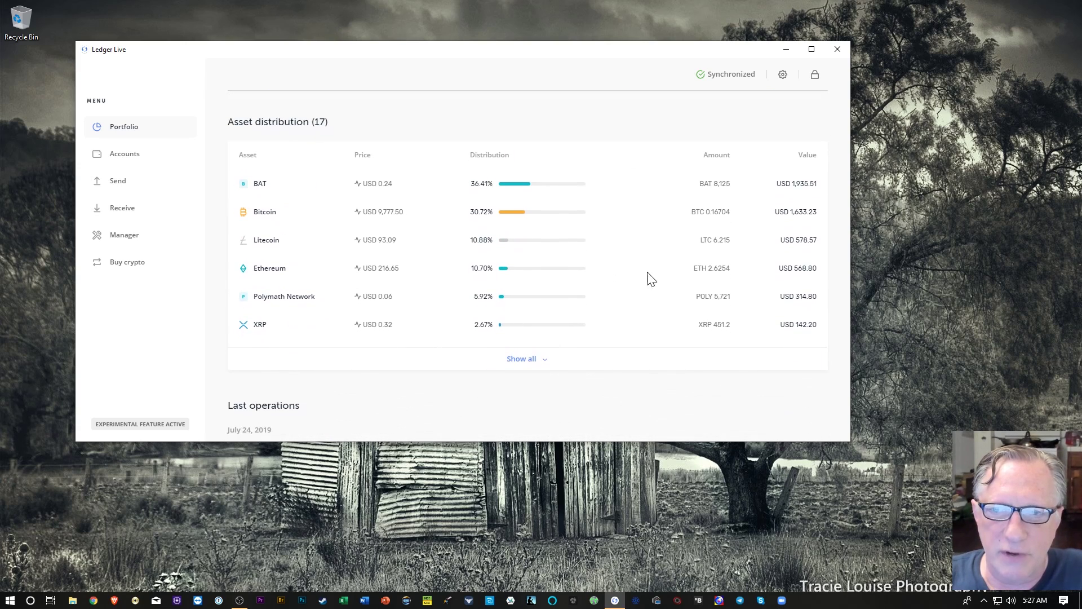
Step: Maximize the window and expand the asset distribution to show all assets, including the ERC20 tokens without a price
click(812, 49)
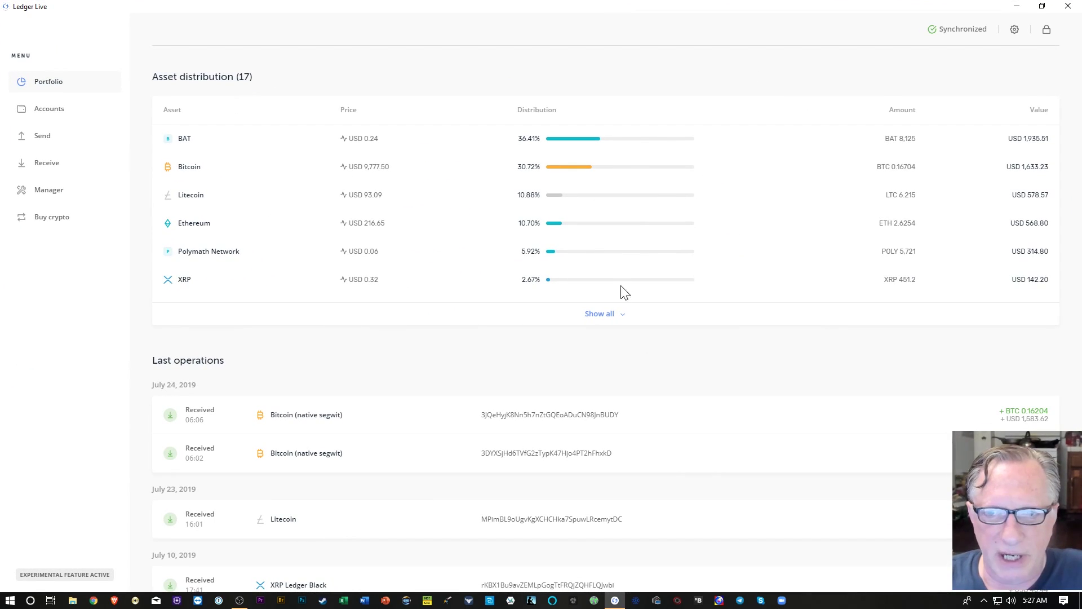
click(599, 314)
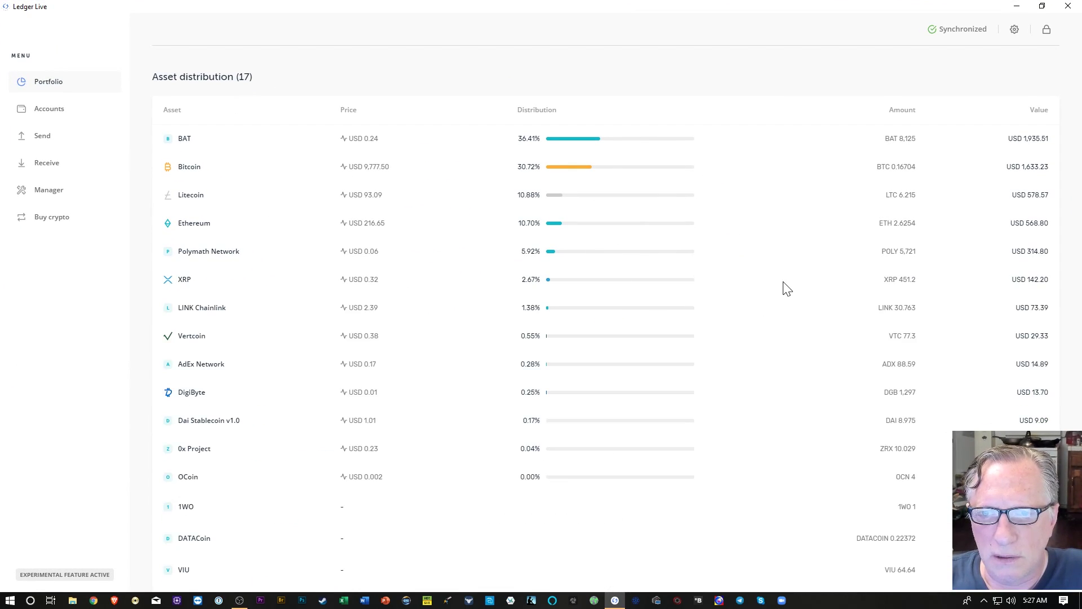
scroll(812, 338, down, 4)
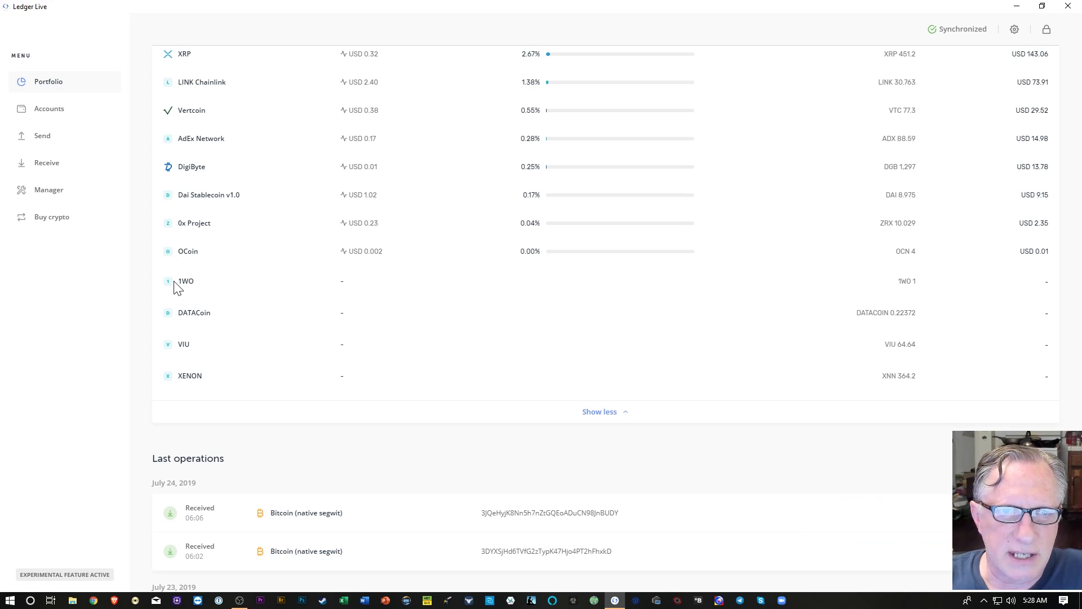
scroll(293, 310, up, 5)
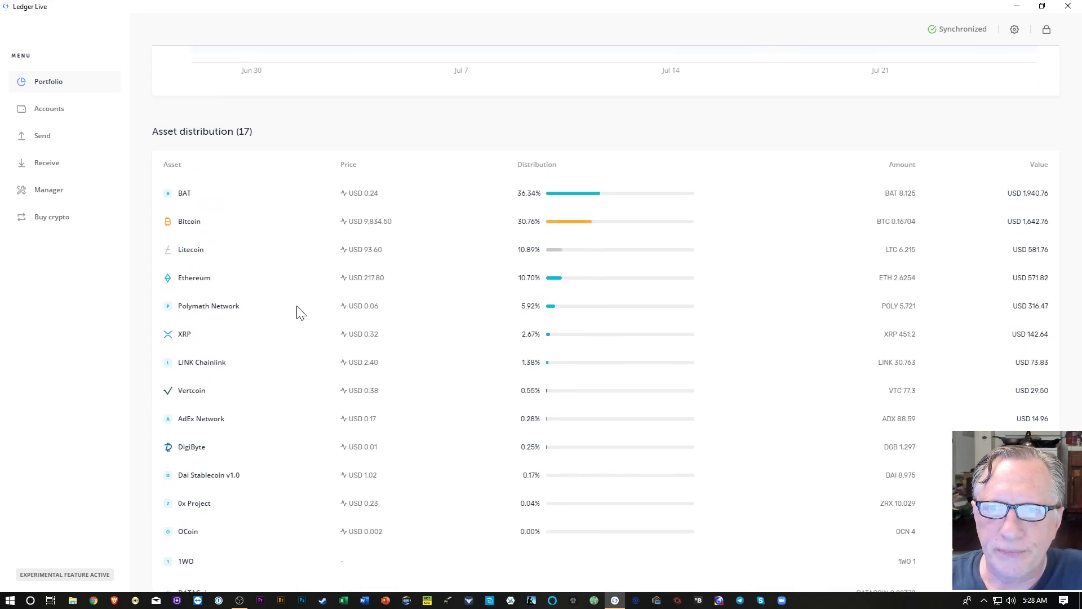
Step: Return to the accounts overview and sort the accounts by Highest Balance
click(49, 109)
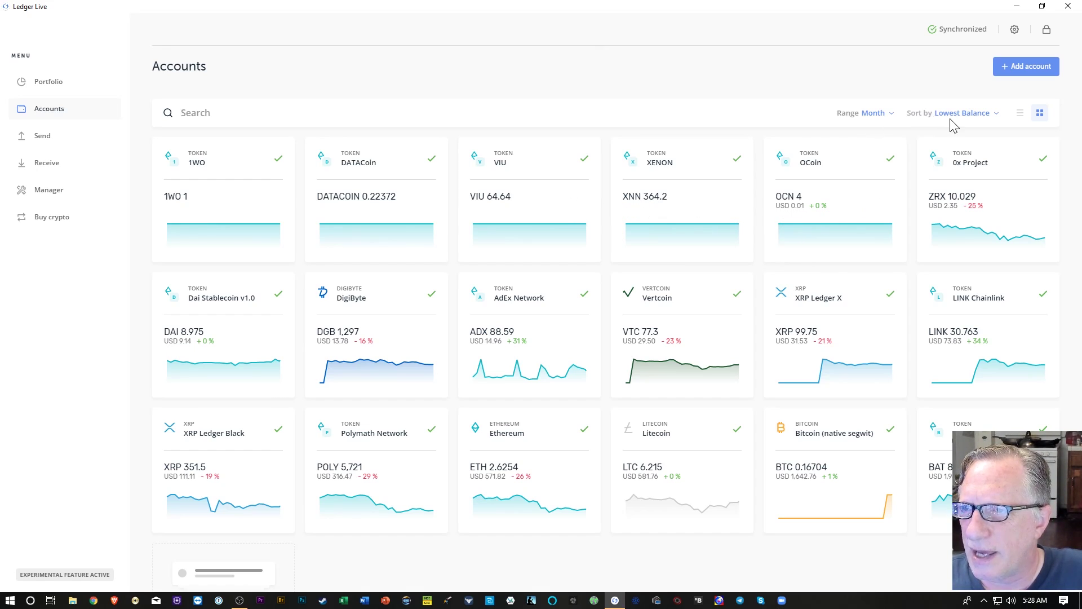
click(996, 114)
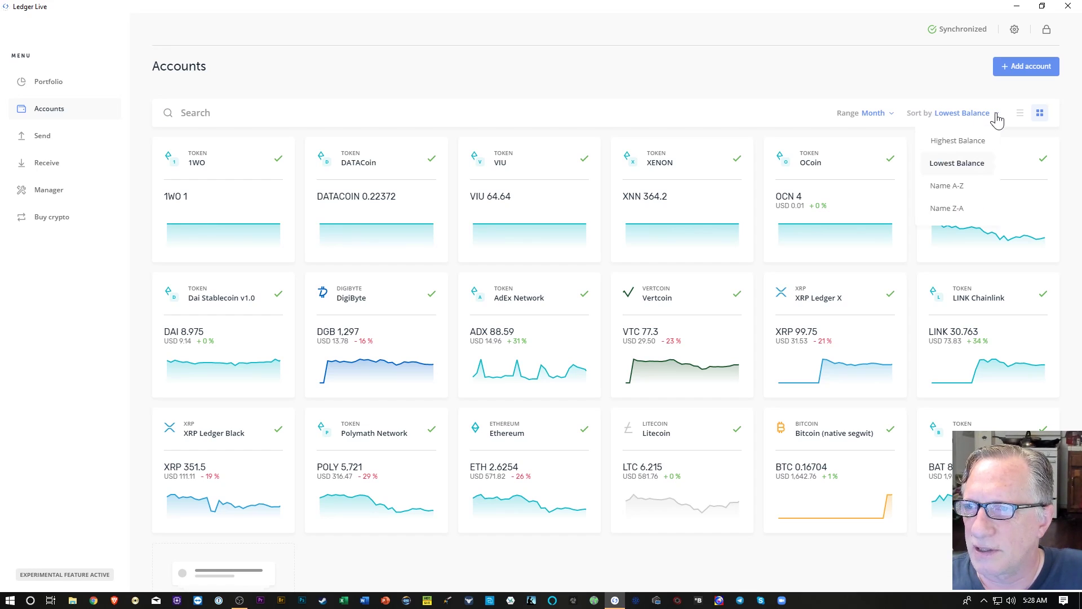
click(959, 142)
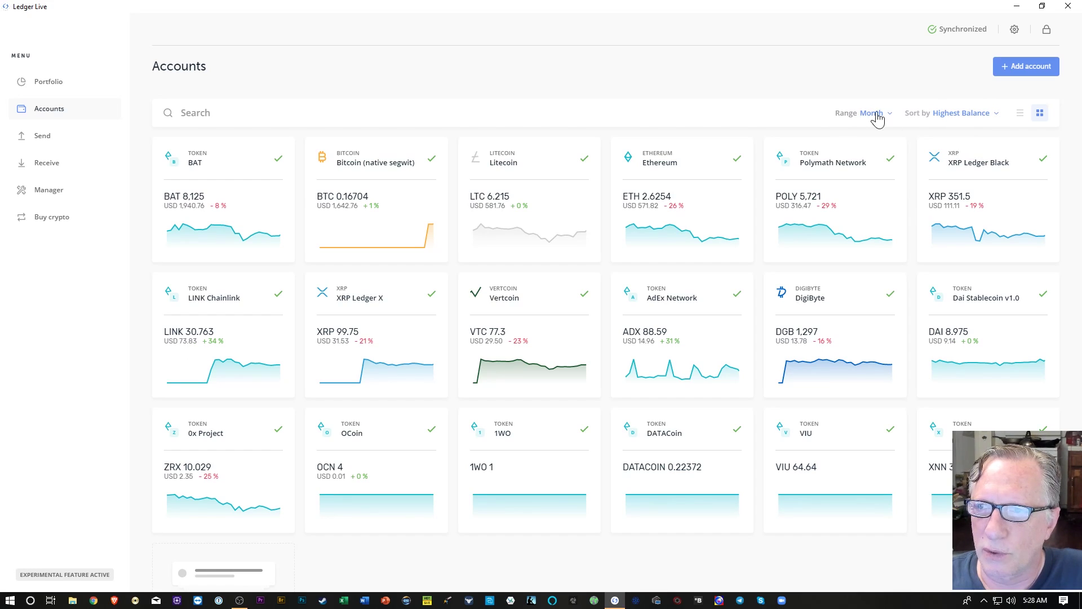
Step: Open the 1WO token account, check the list of sibling tokens under Ethereum, and return to the accounts overview
scroll(597, 310, down, 2)
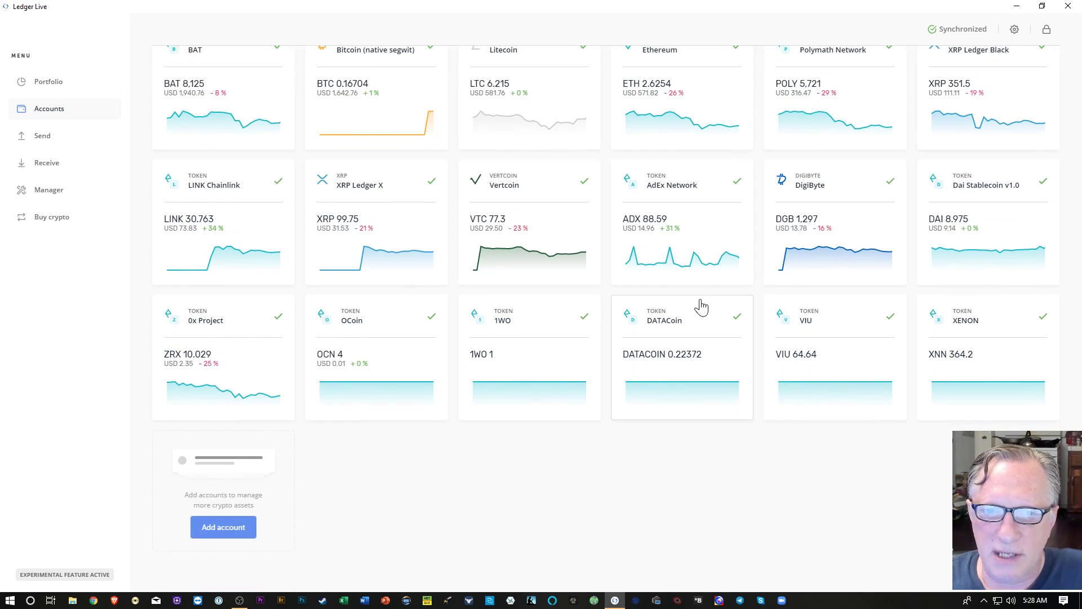
click(525, 354)
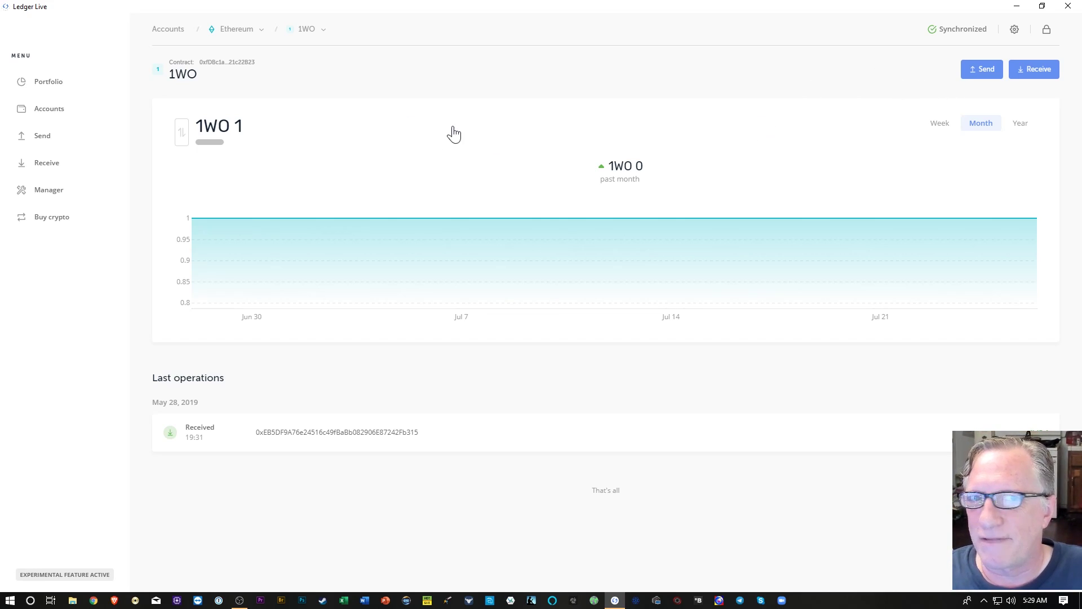
mouse_move(218, 68)
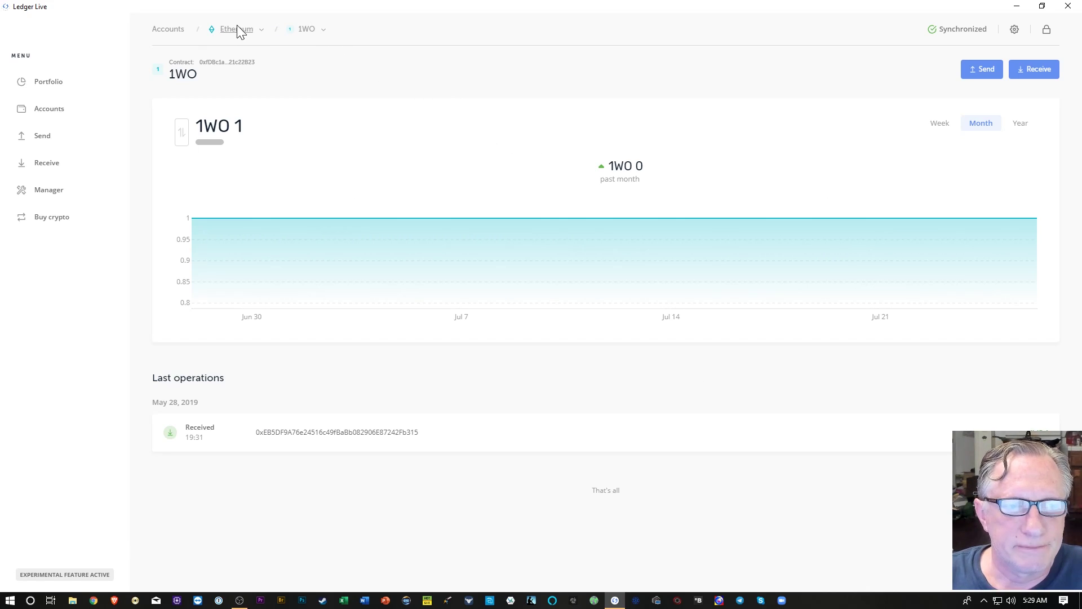
click(324, 35)
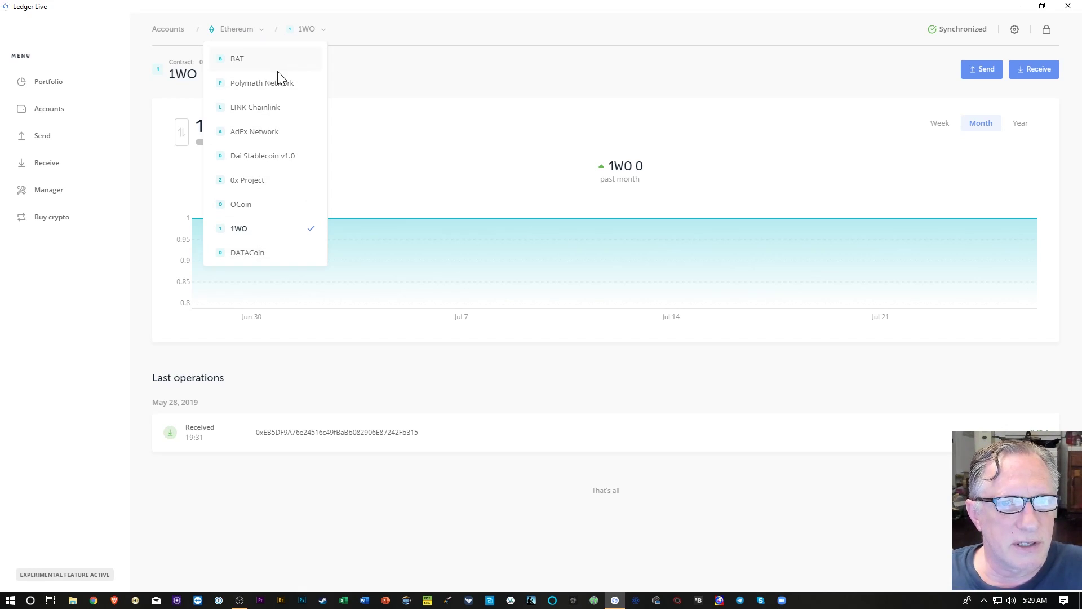
click(477, 74)
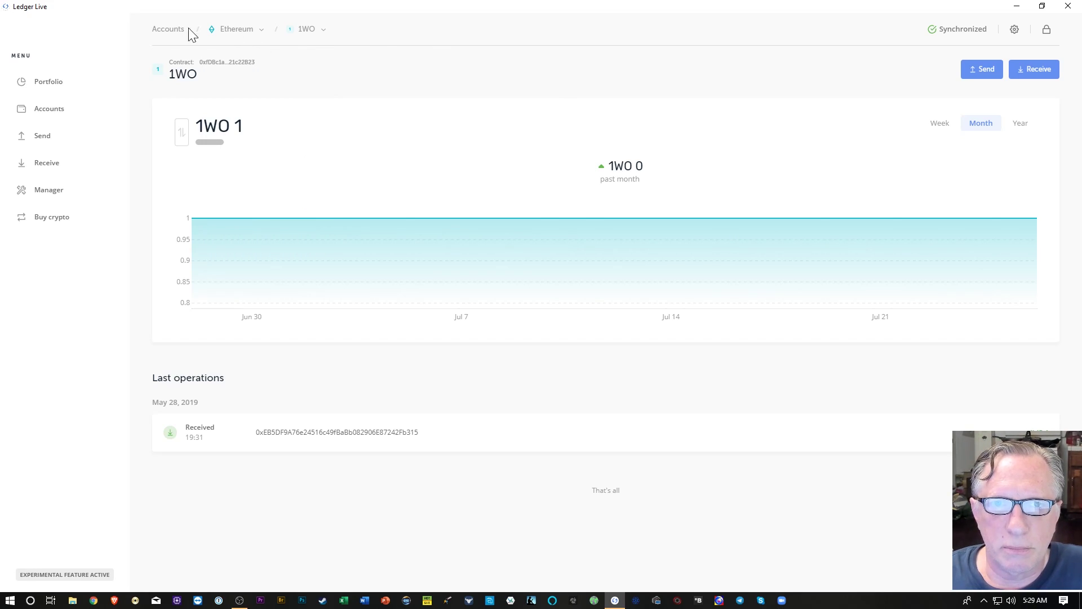
click(162, 28)
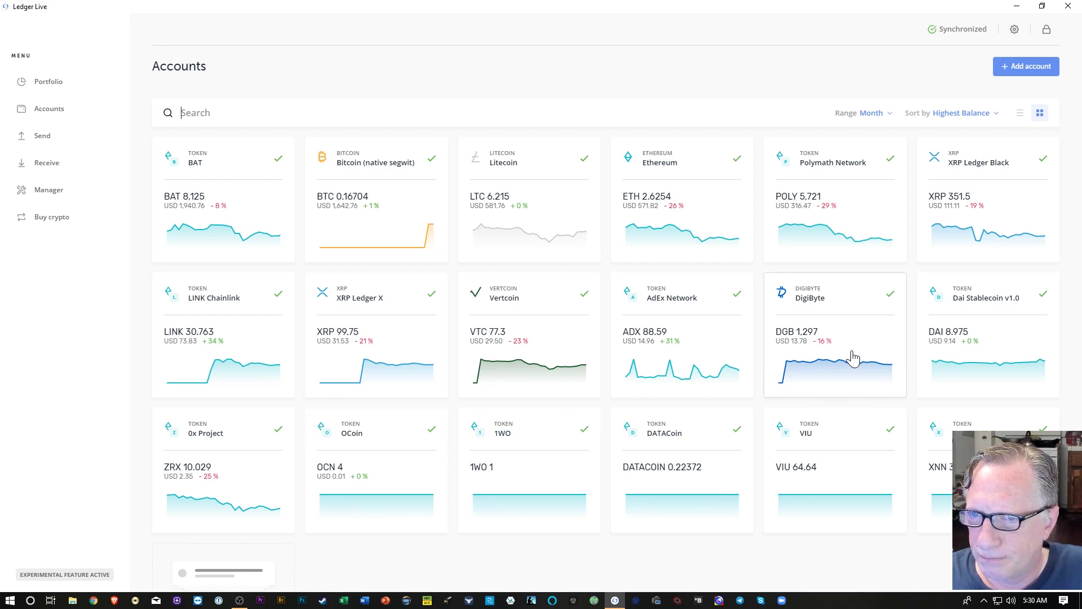
Step: Open the Ethereum account and review its list of ERC20 tokens and last operations
click(647, 203)
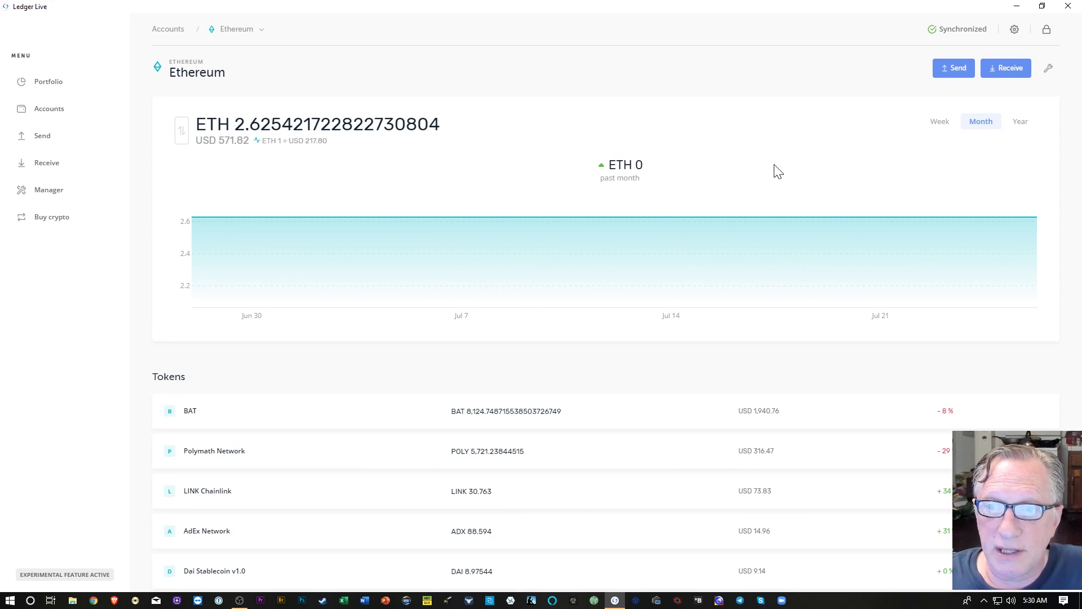
scroll(755, 203, down, 2)
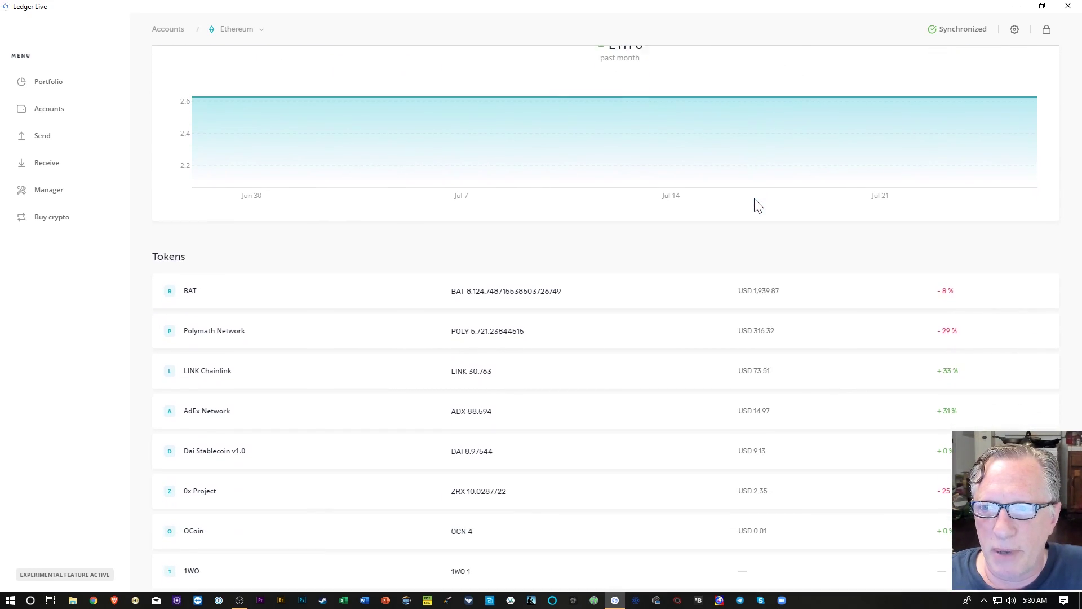
scroll(759, 206, down, 6)
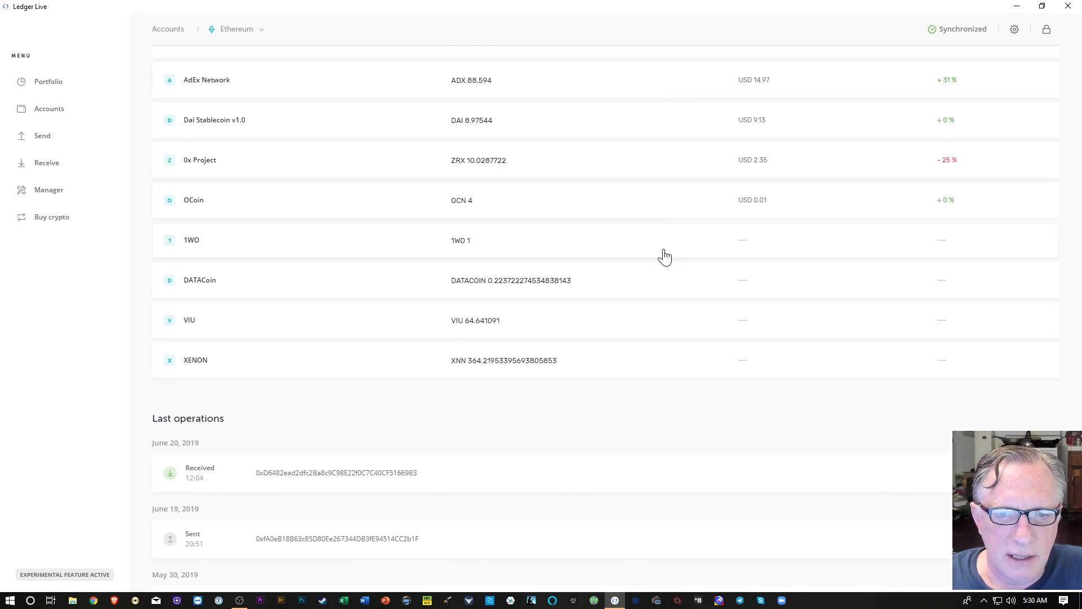
scroll(664, 256, up, 5)
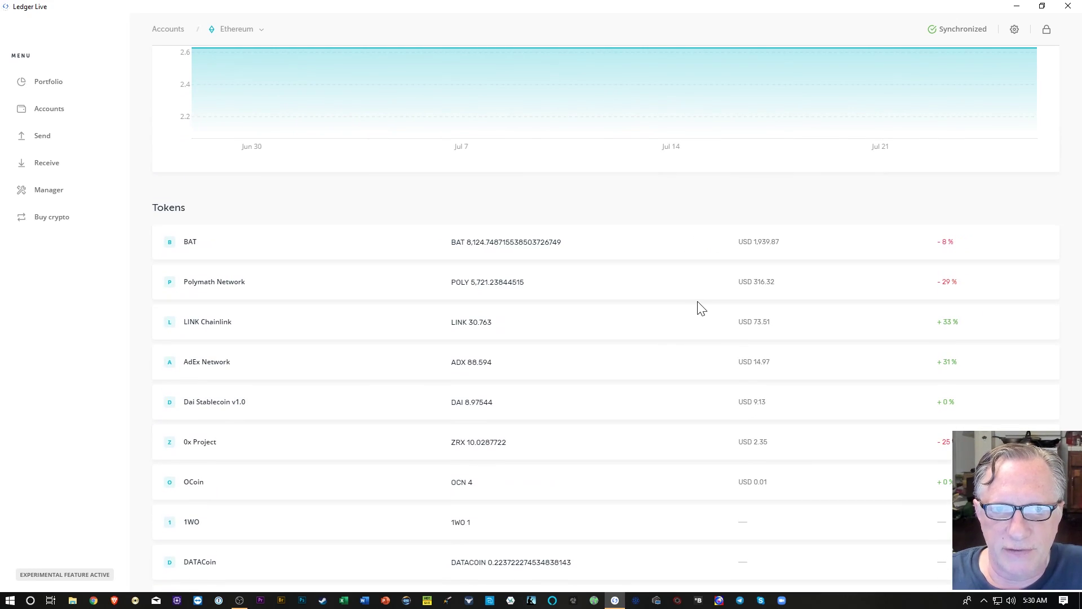
scroll(699, 302, down, 4)
scroll(697, 300, up, 2)
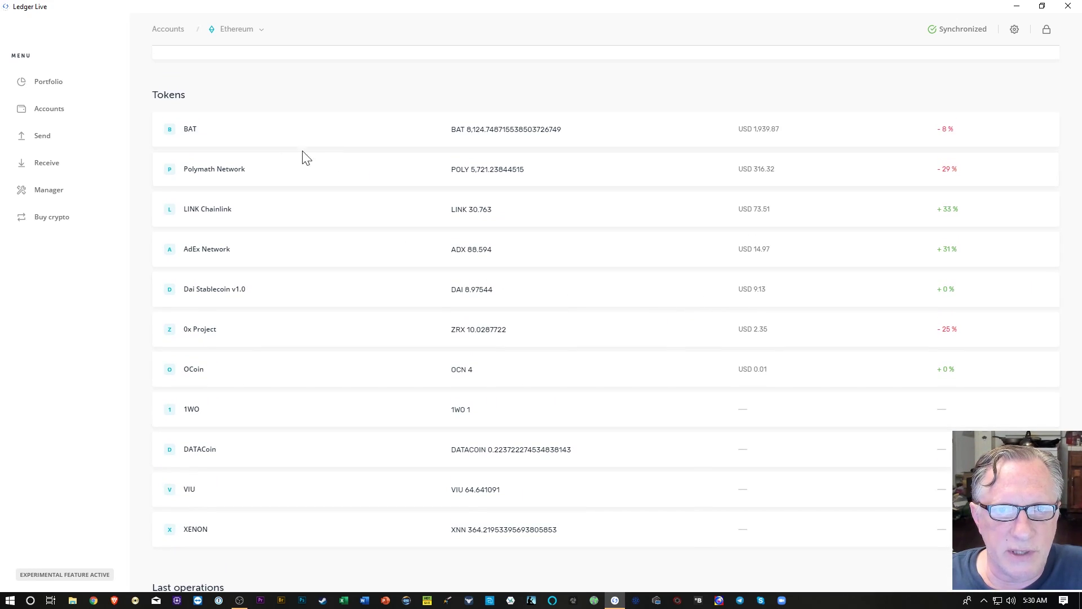
scroll(455, 282, up, 5)
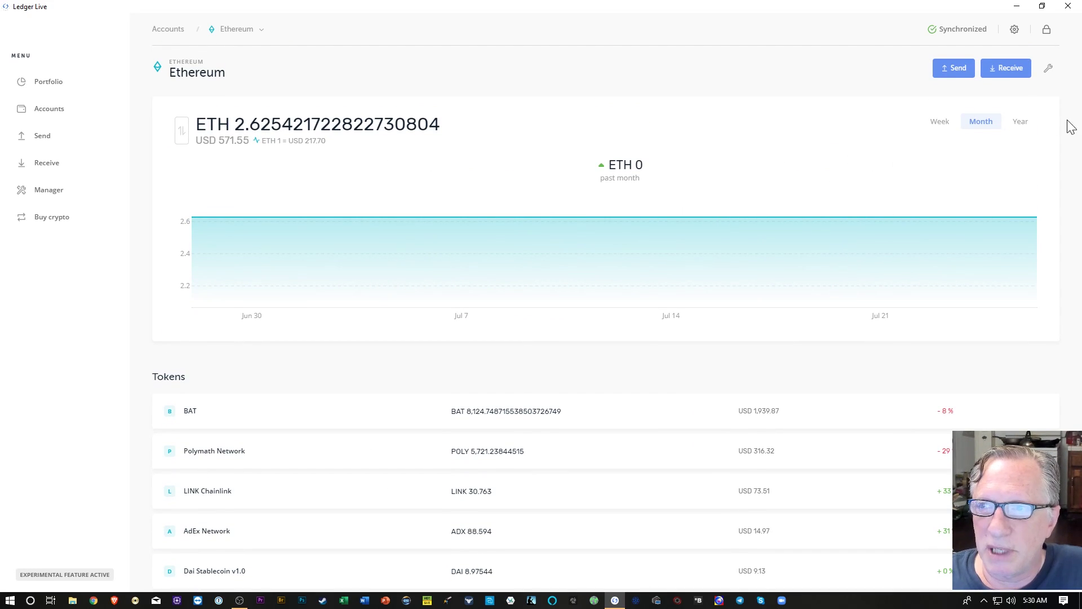
Step: View the Ethereum account's edit settings, close them without changes, and look through the token list again
click(1049, 69)
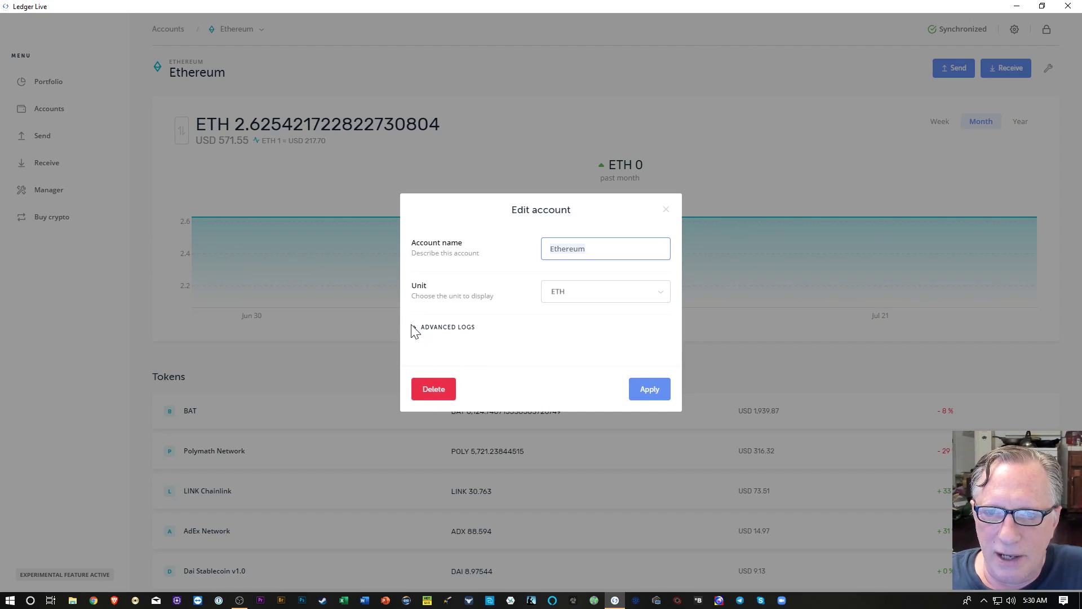
click(666, 212)
scroll(864, 336, down, 1)
scroll(863, 340, down, 5)
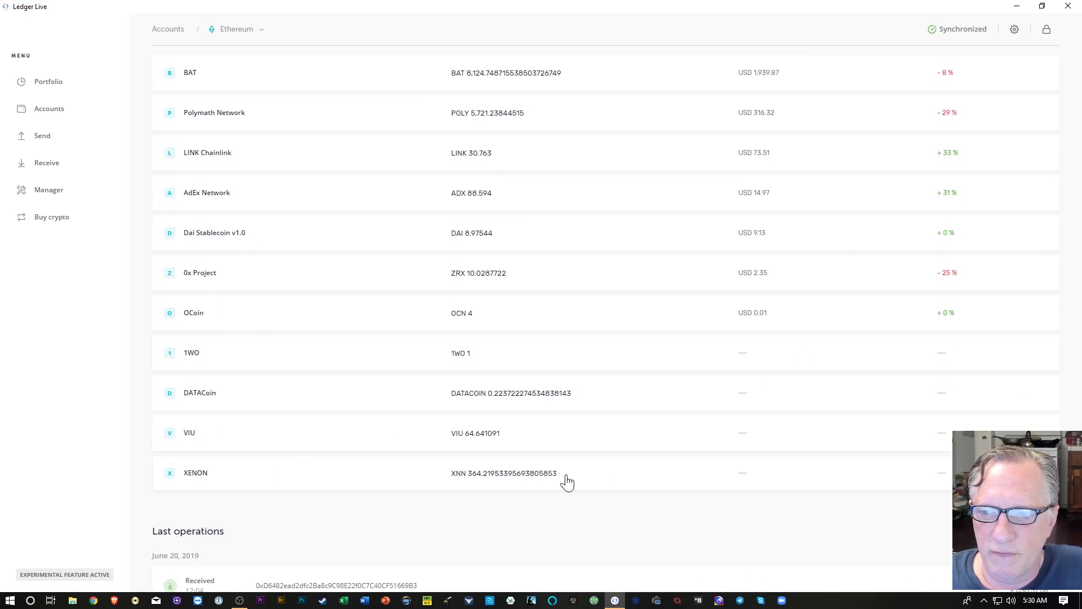
Step: Return to the accounts overview and look through all the coin and token account cards
click(191, 481)
click(49, 108)
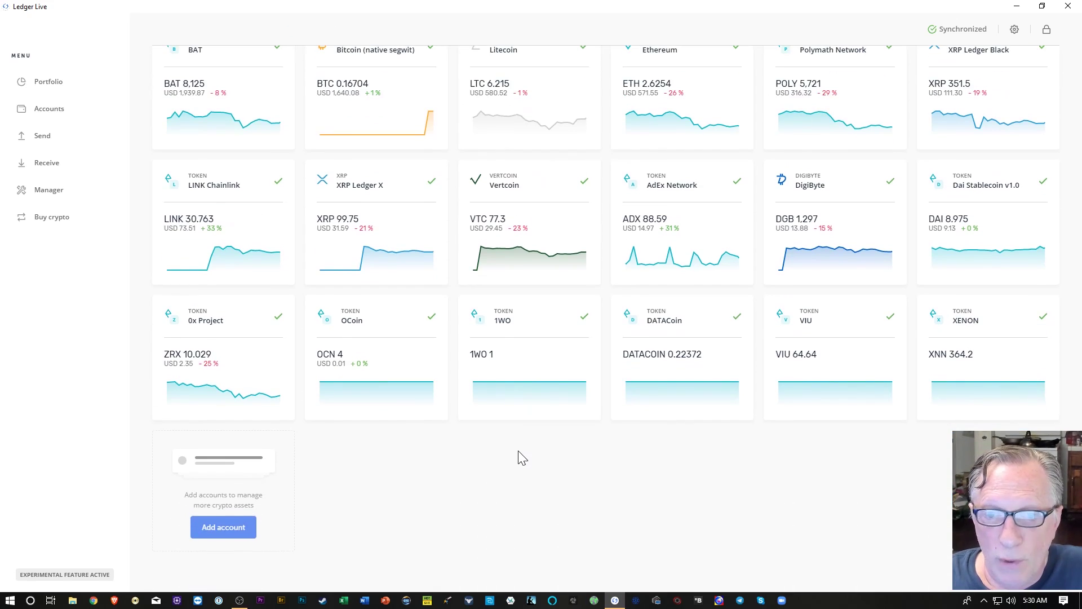
scroll(525, 445, down, 1)
scroll(558, 434, up, 2)
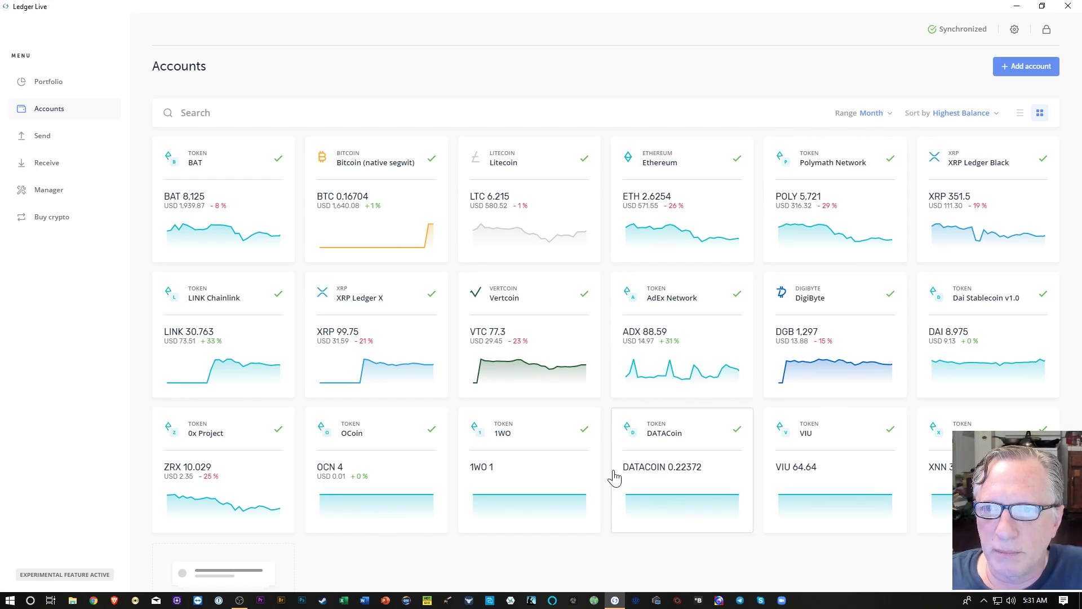
Step: Open the Ethereum account and examine its ETH balance, month chart, ERC20 token list and last operations
click(648, 180)
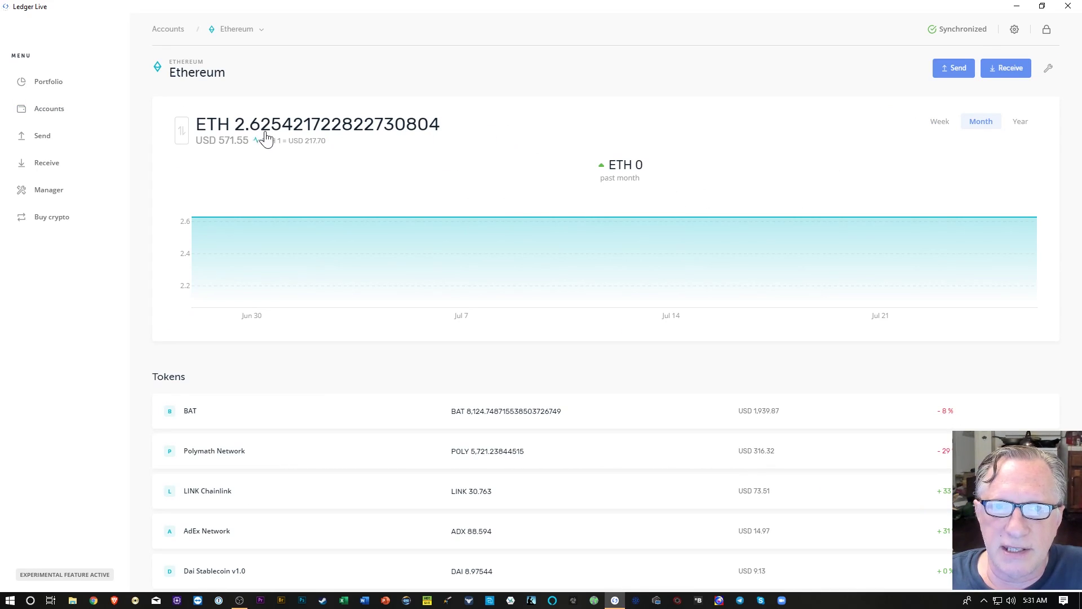
scroll(586, 161, down, 5)
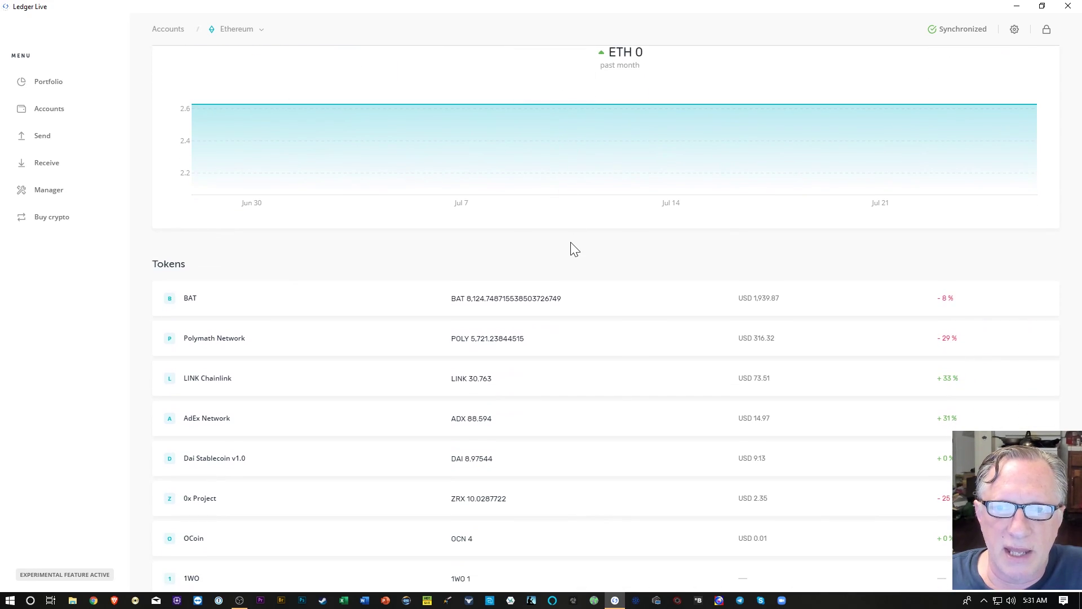
scroll(594, 296, down, 4)
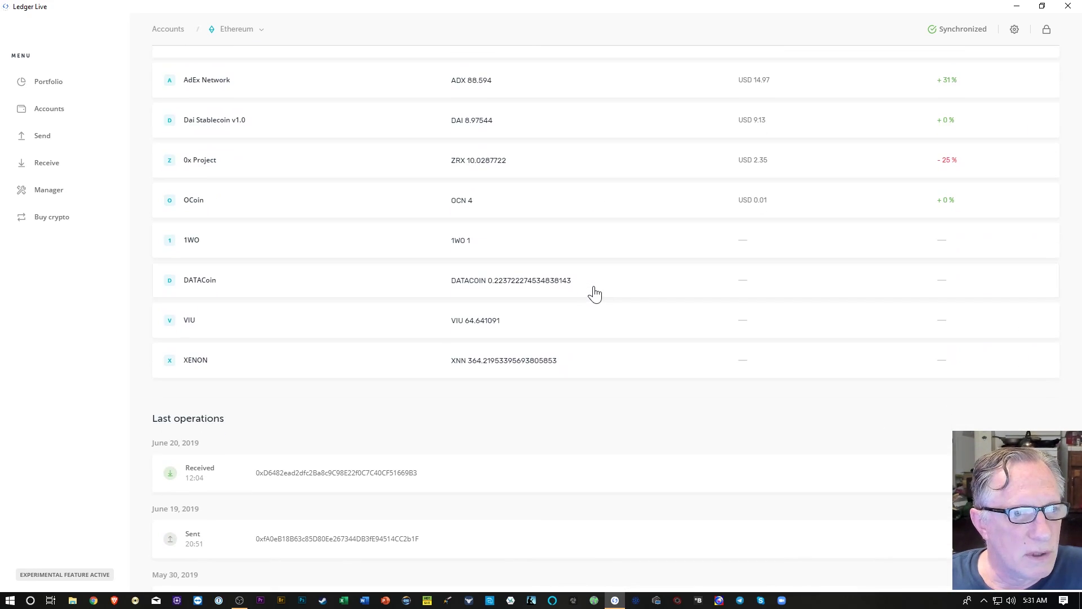
scroll(592, 295, up, 2)
scroll(603, 293, up, 4)
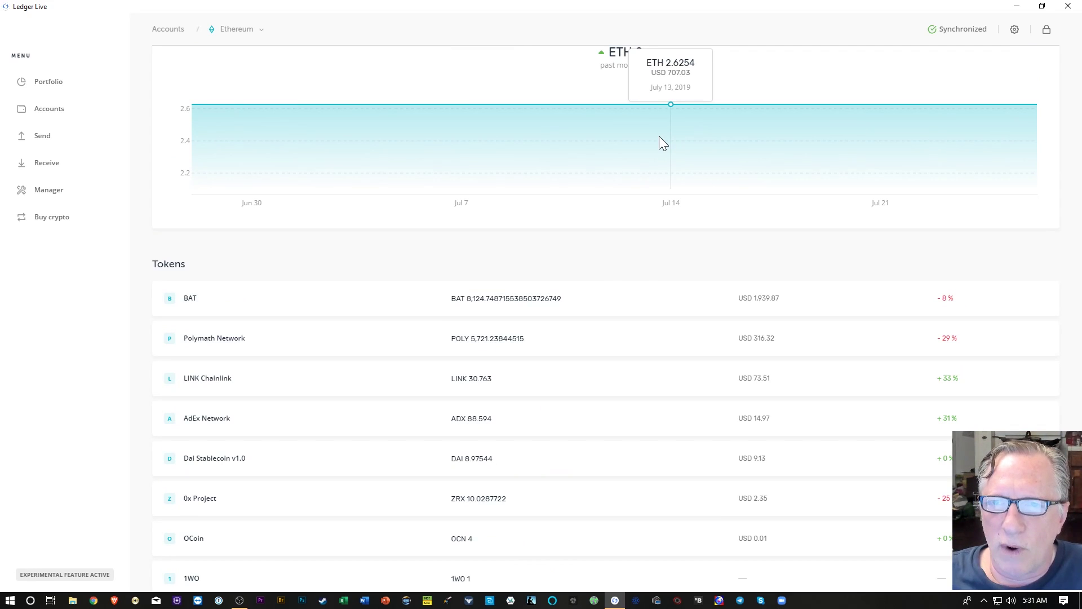
scroll(663, 142, up, 2)
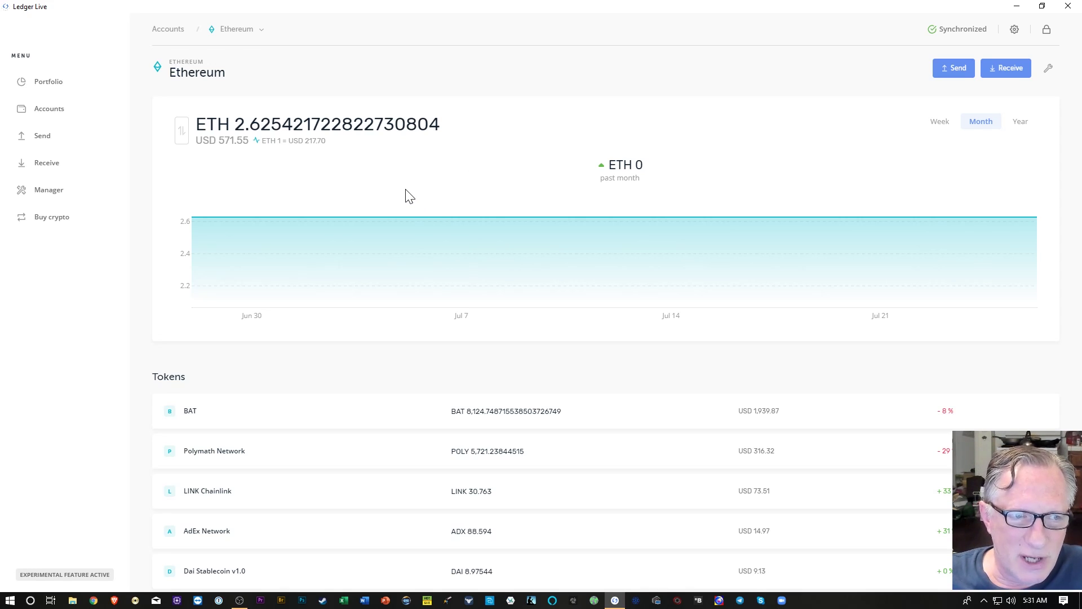
scroll(695, 326, down, 5)
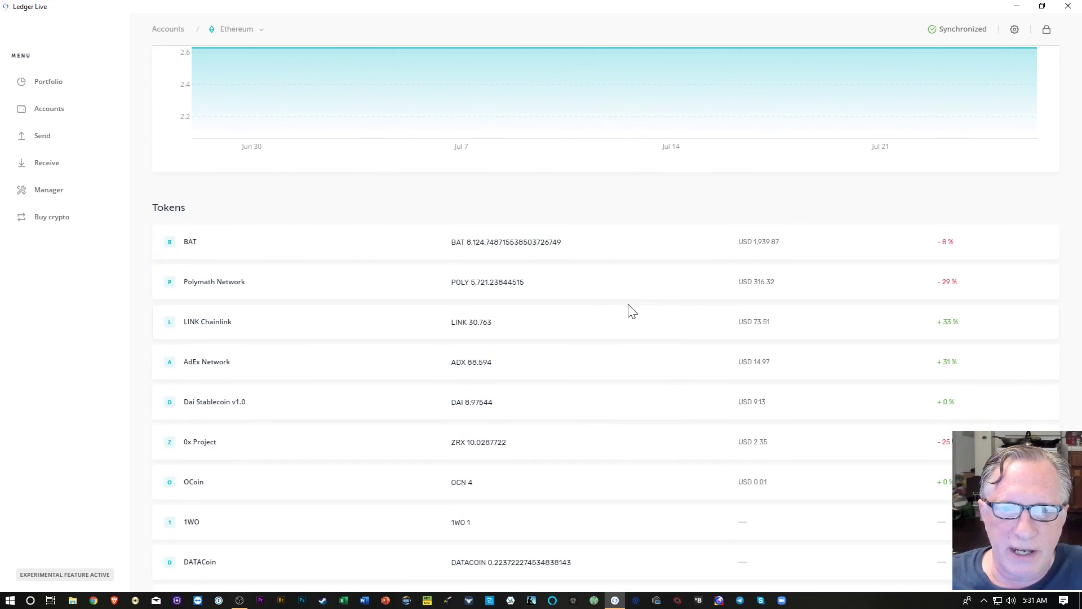
scroll(580, 304, up, 5)
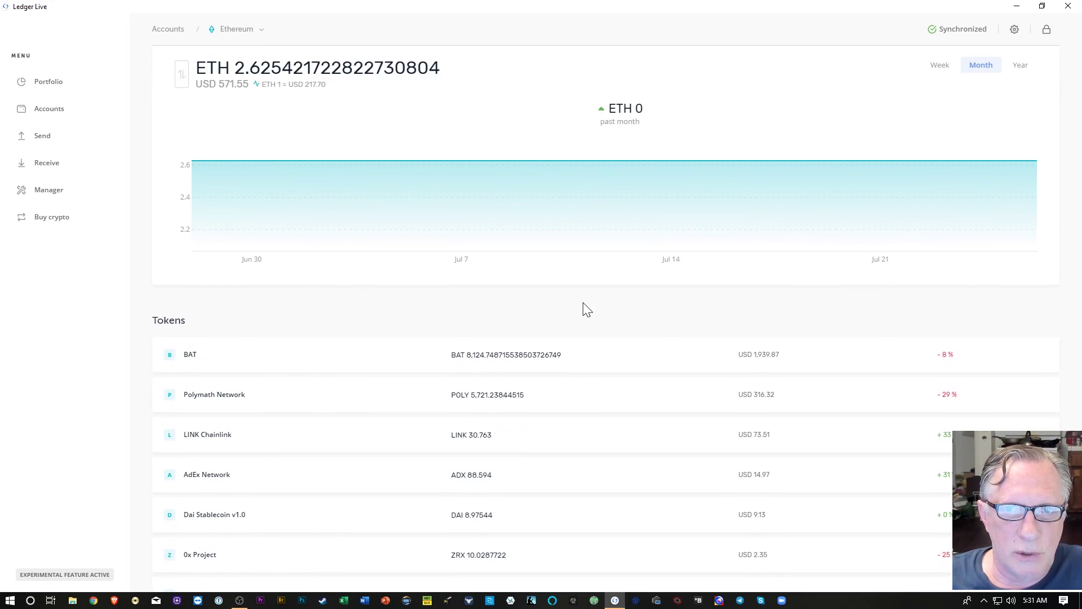